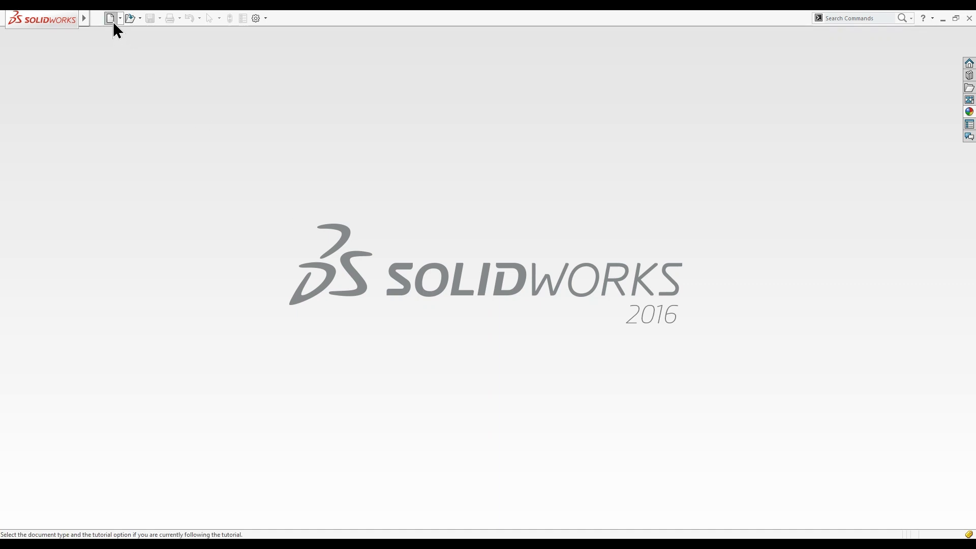
Step: Create a new part document and start Sketch1 on the Top Plane
click(111, 19)
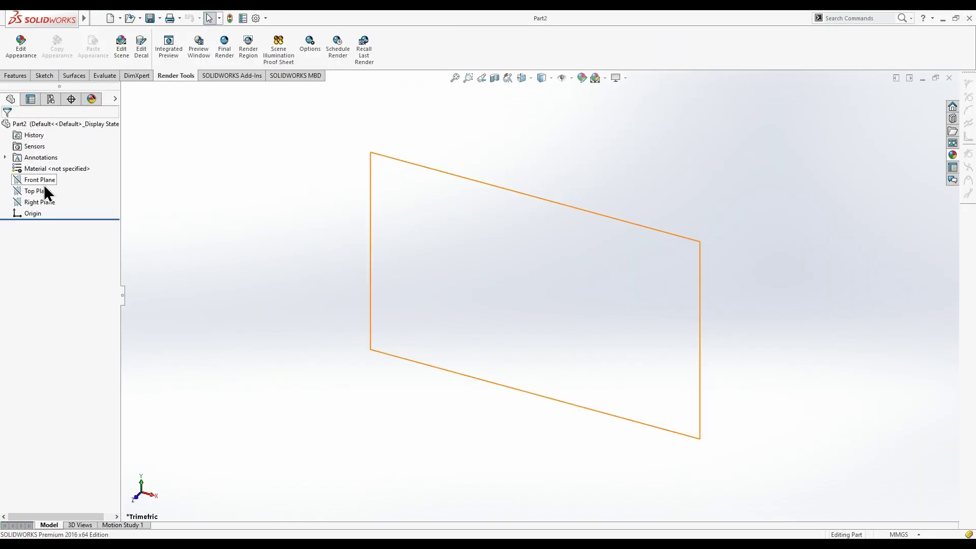
click(46, 191)
click(57, 165)
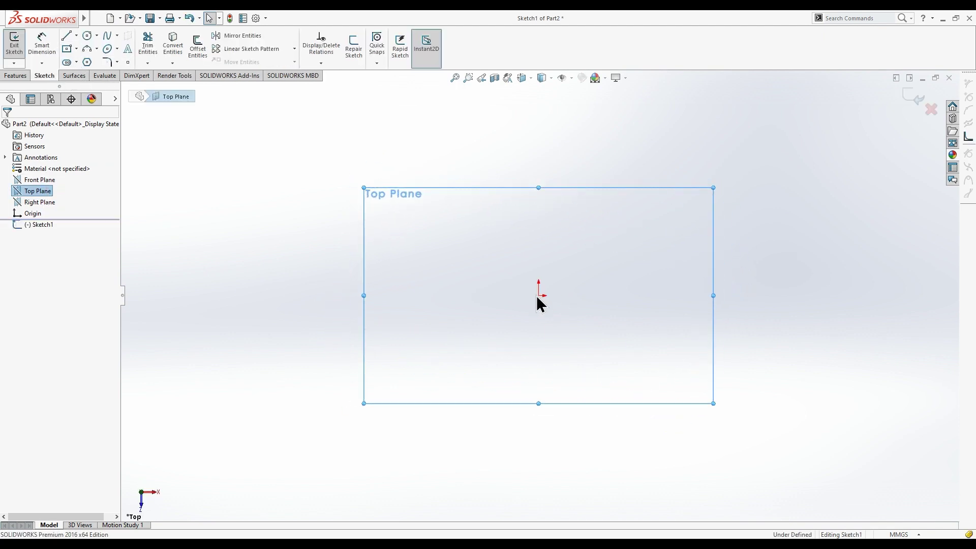
Step: Draw a center rectangle centred on the origin
key(r)
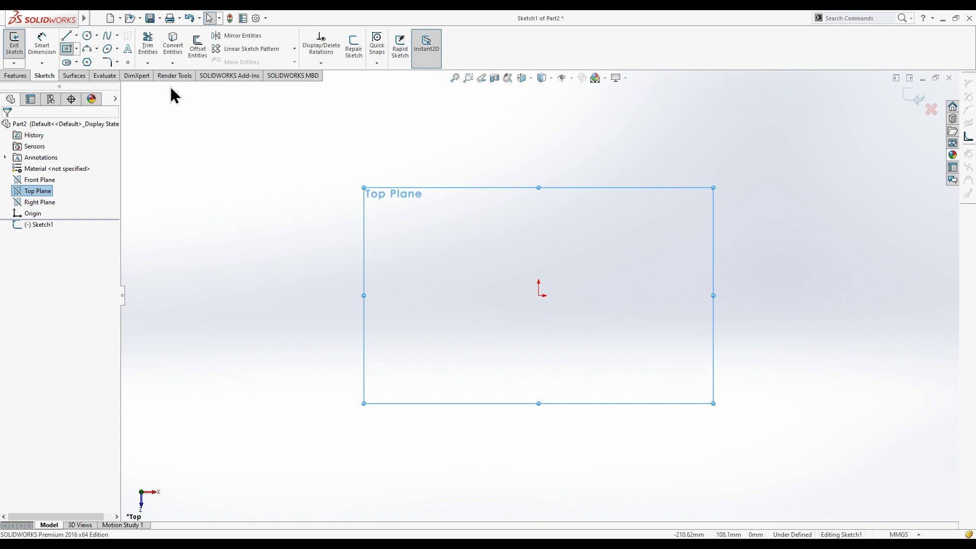
click(539, 295)
click(678, 366)
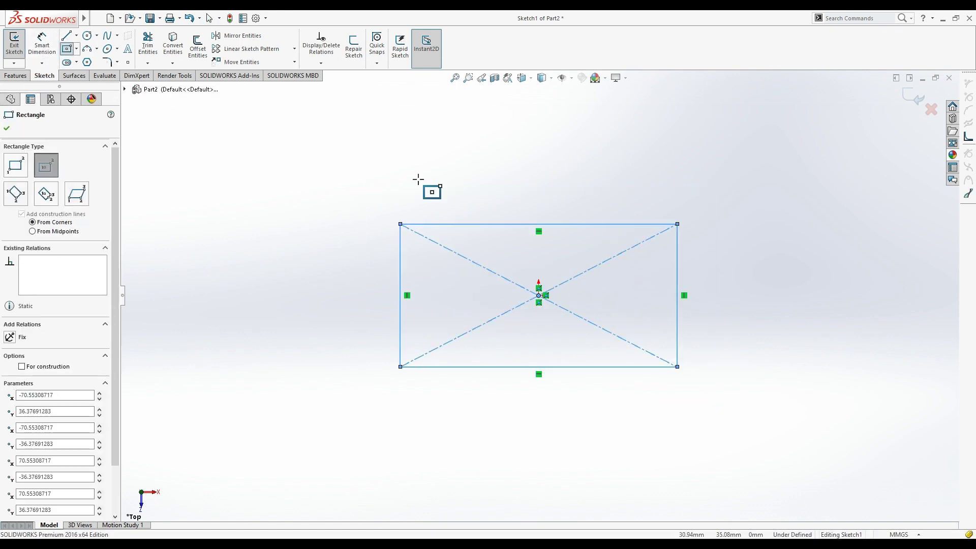
Step: Dimension the rectangle 97.5 mm wide and 40.5 mm tall
click(38, 53)
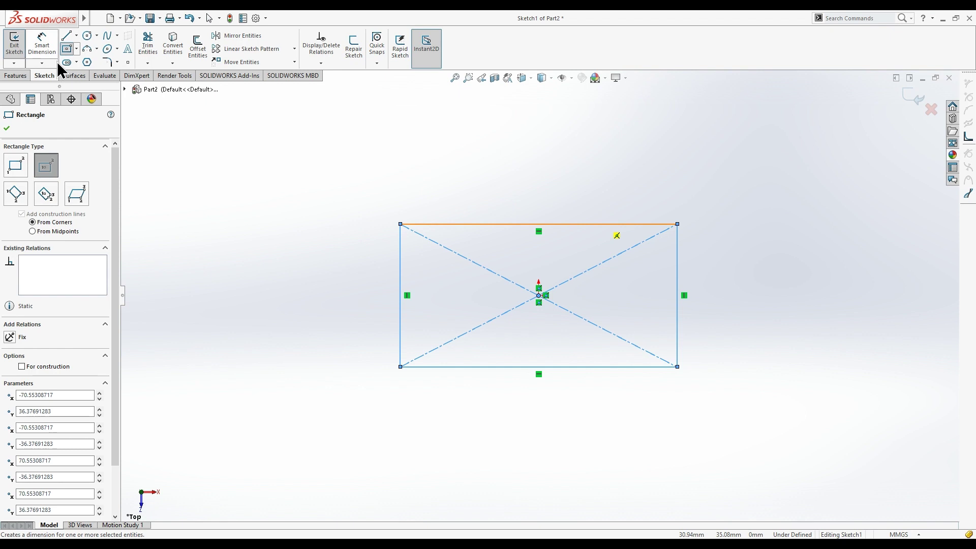
click(538, 224)
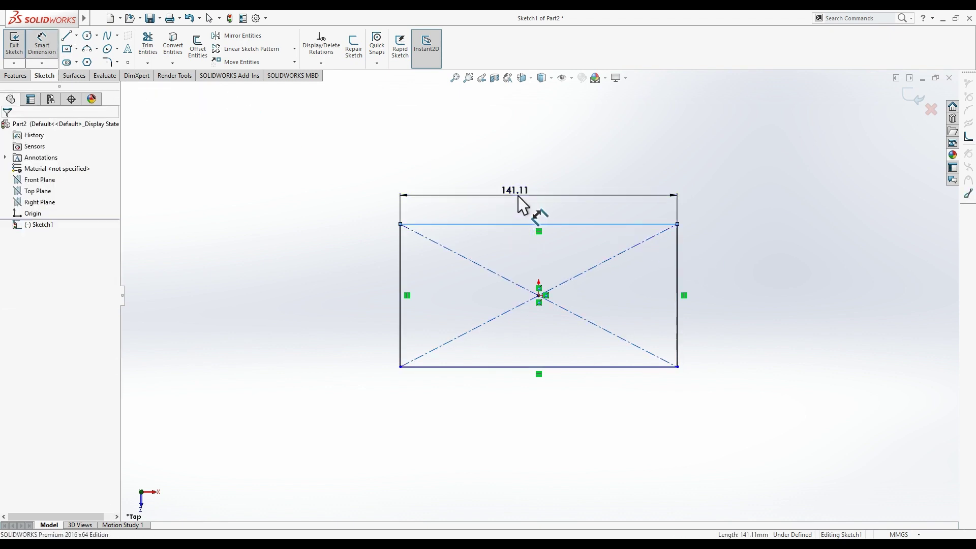
click(519, 204)
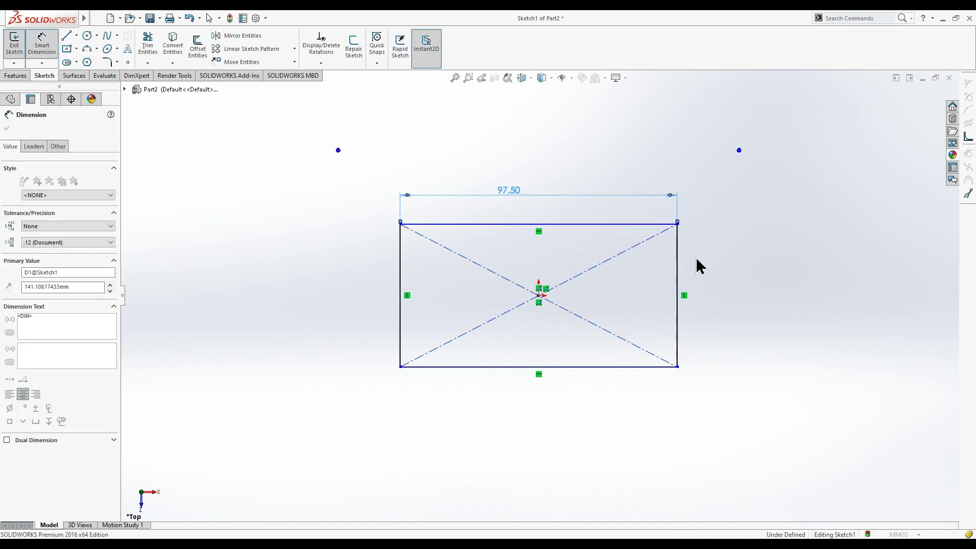
click(718, 257)
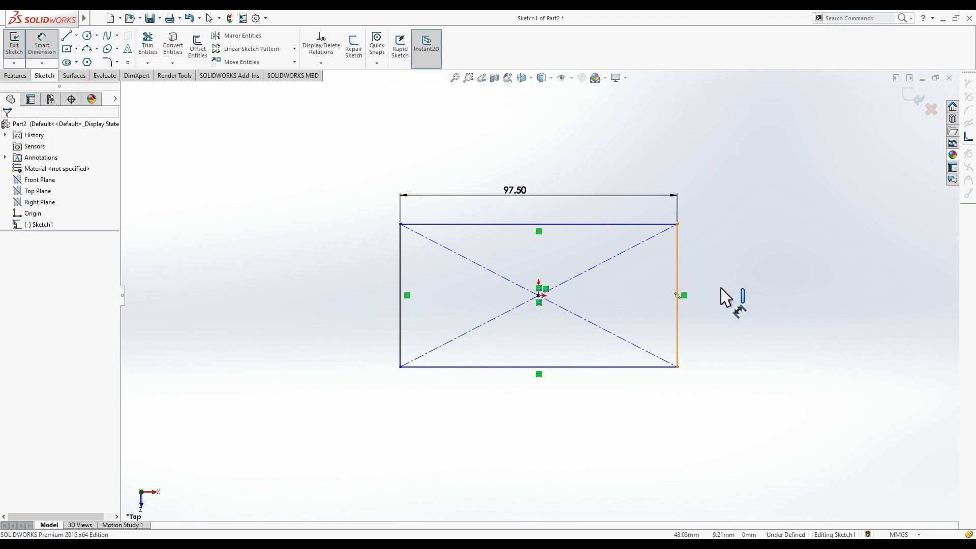
click(677, 295)
click(728, 292)
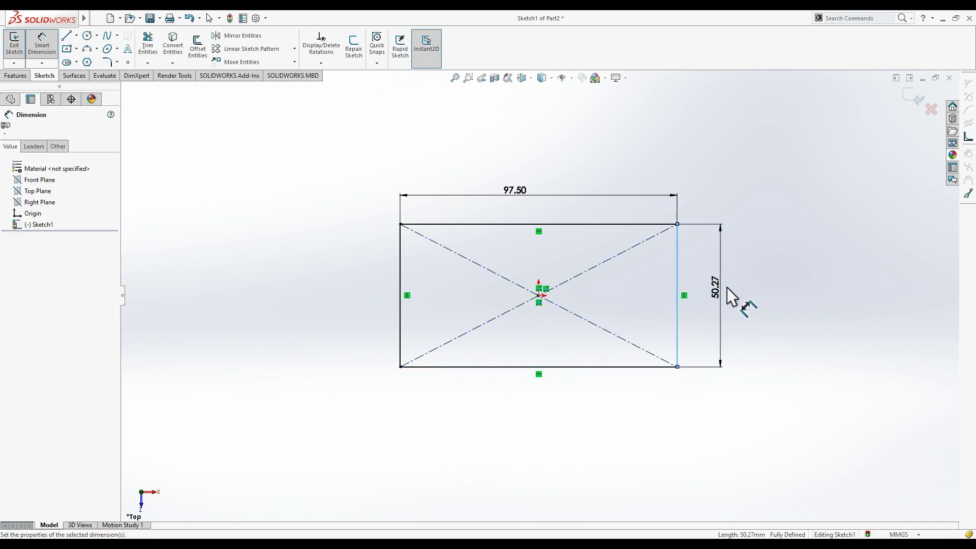
text(40.5)
key(Return)
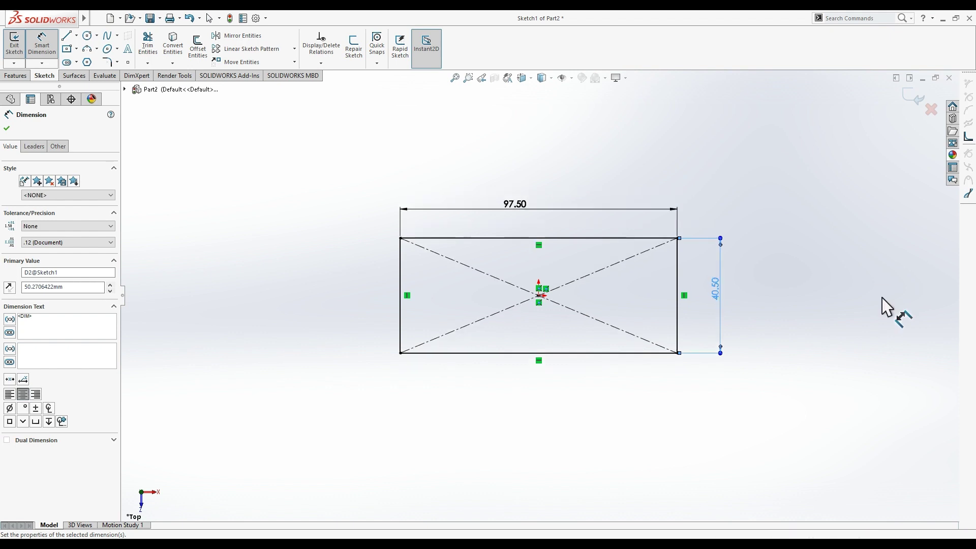
key(Escape)
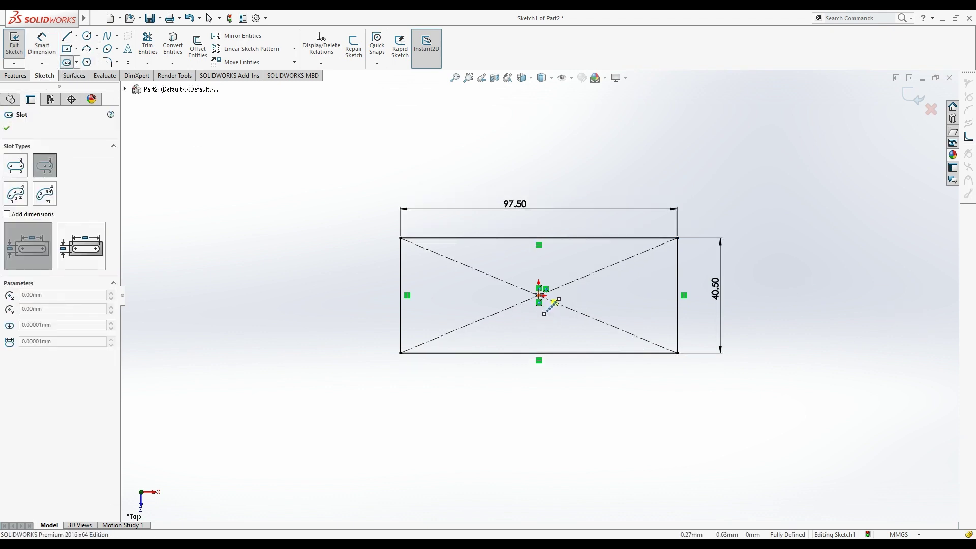
Step: Draw a centerpoint straight slot at the origin, 45 mm between arc centres
click(539, 296)
click(602, 296)
click(605, 316)
click(40, 40)
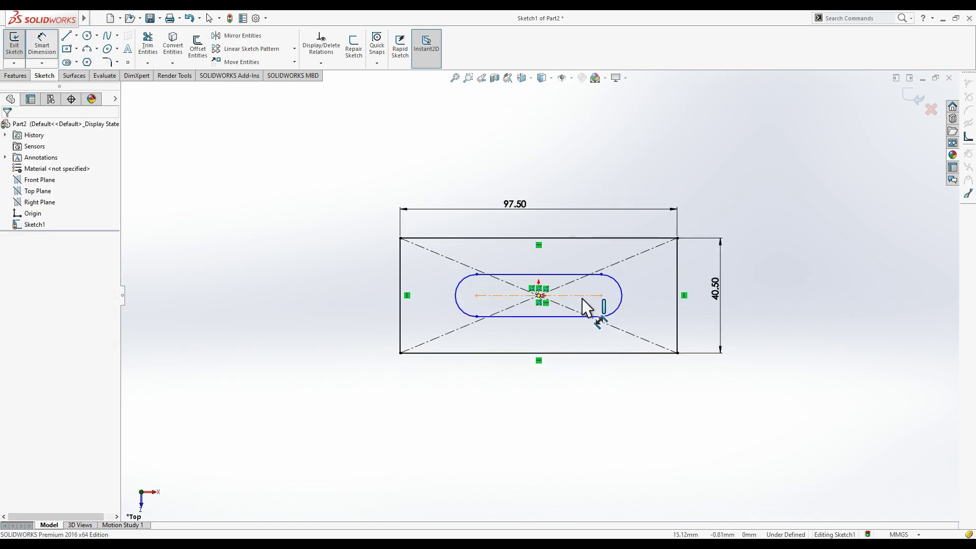
click(585, 296)
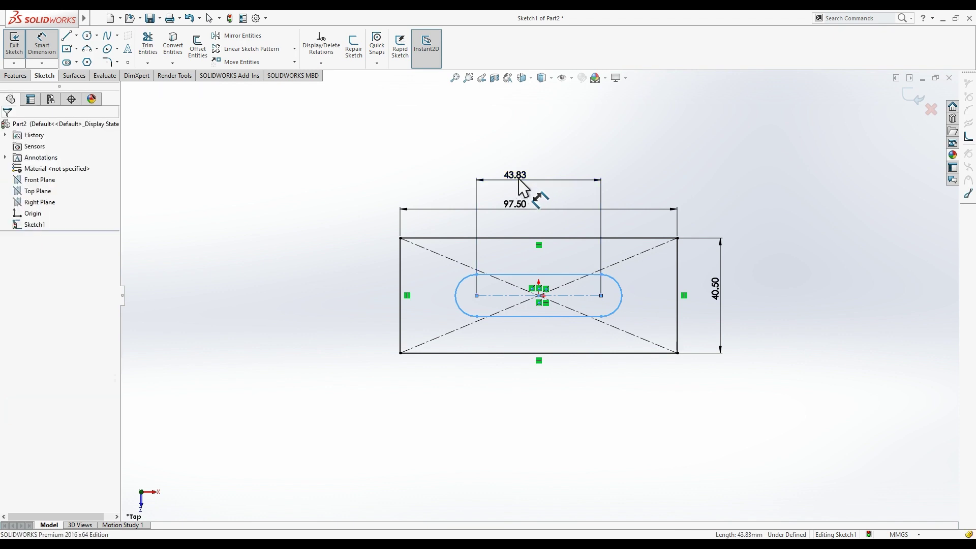
click(518, 179)
text(45)
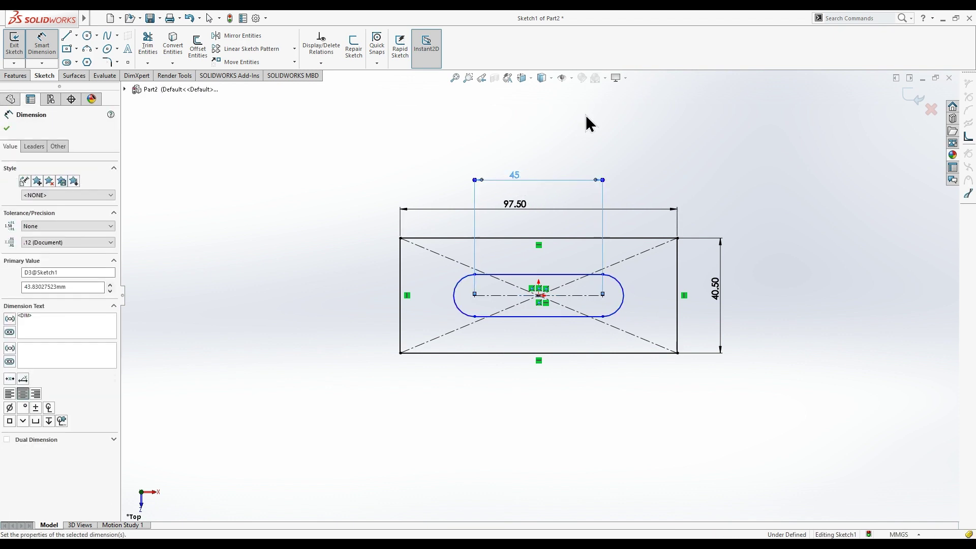
click(621, 307)
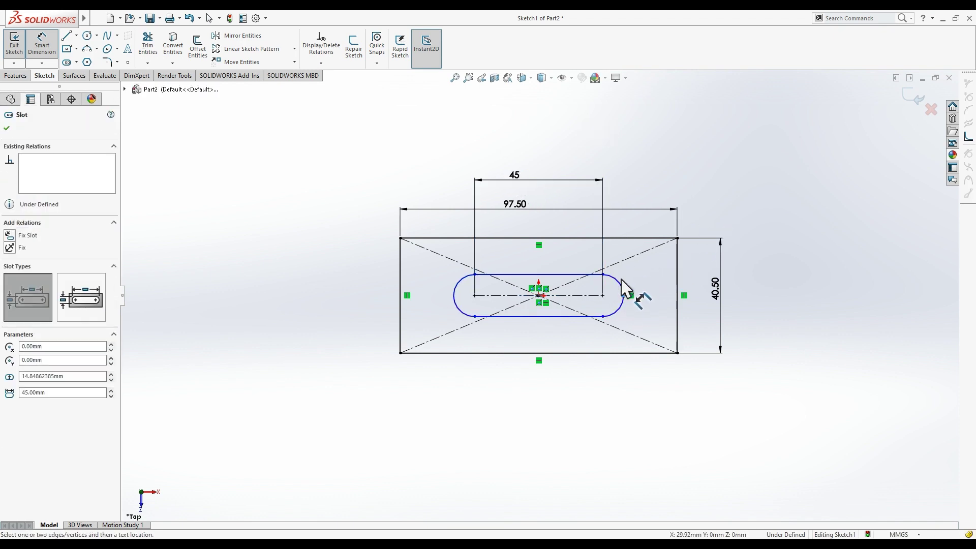
key(Escape)
Step: Give the slot's end arcs a radius of 6 mm
click(624, 295)
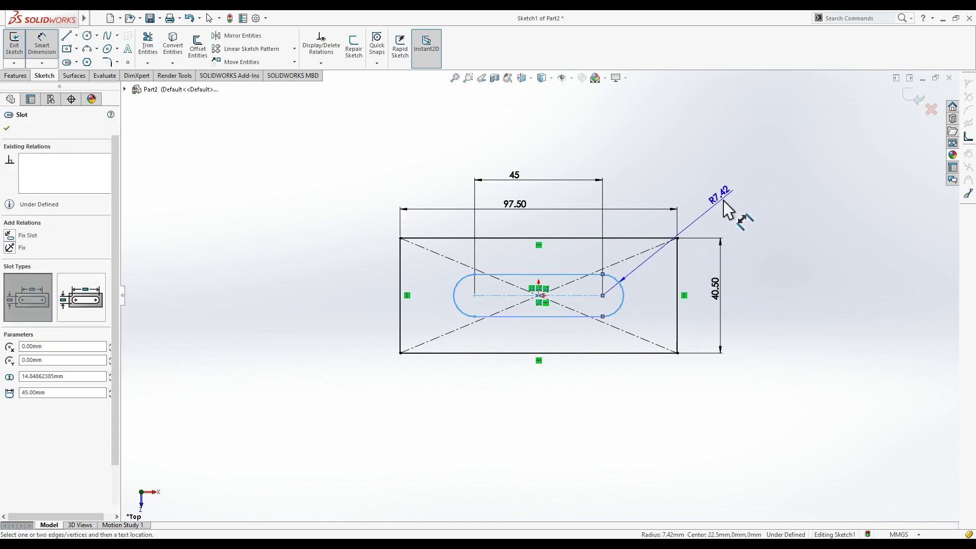
click(728, 209)
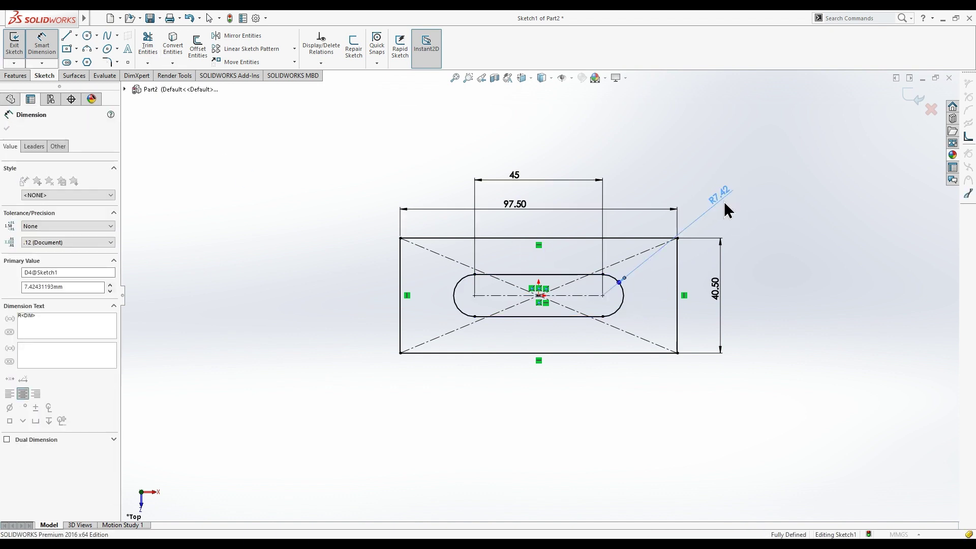
text(6)
key(Return)
key(Escape)
click(15, 75)
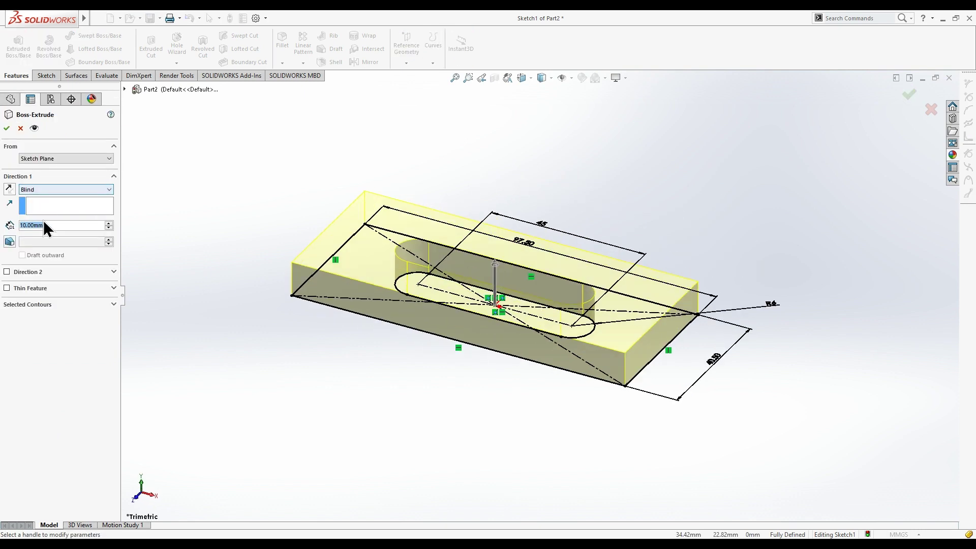
Step: Set the boss extrusion to 13.50 mm depth with a Mid Plane end condition
text(.5)
key(Return)
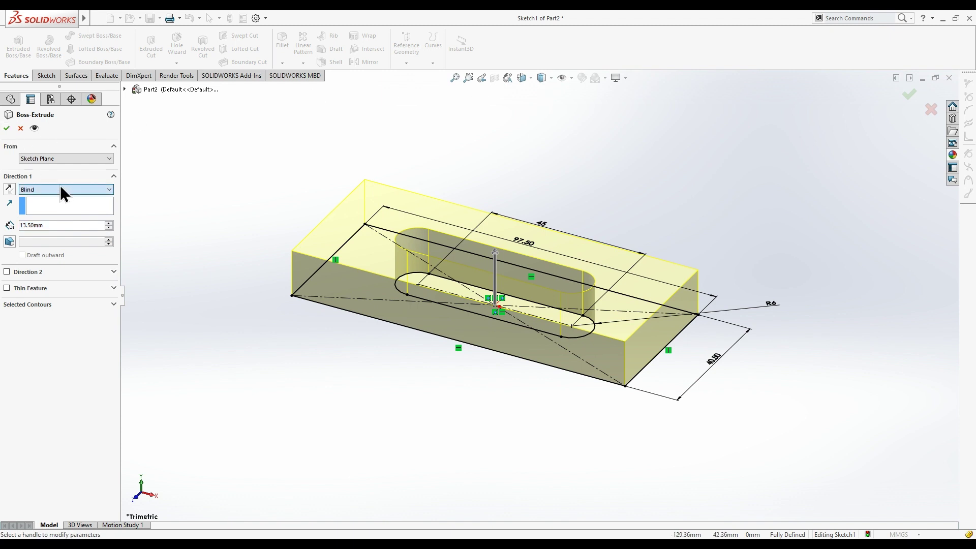
click(47, 231)
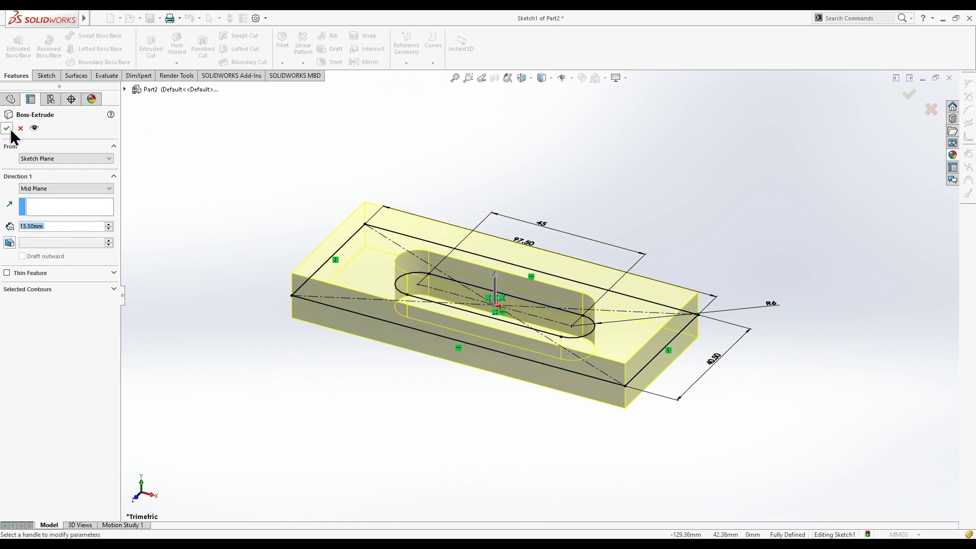
click(7, 129)
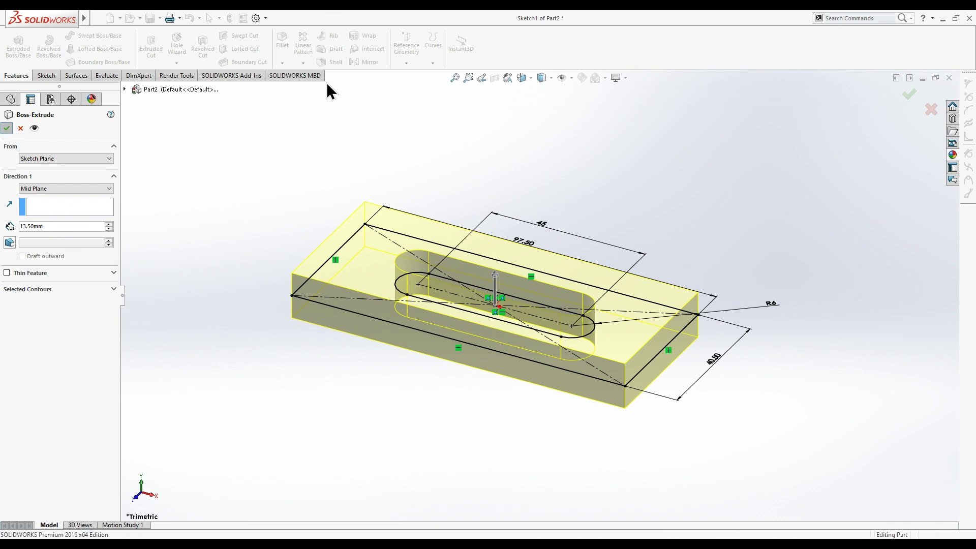
Step: Create Plane1 through the block's bottom end edge at 135° from the bottom face
mouse_move(245, 222)
middle_down()
mouse_move(456, 284)
mouse_move(558, 291)
mouse_move(667, 274)
mouse_move(646, 252)
middle_up()
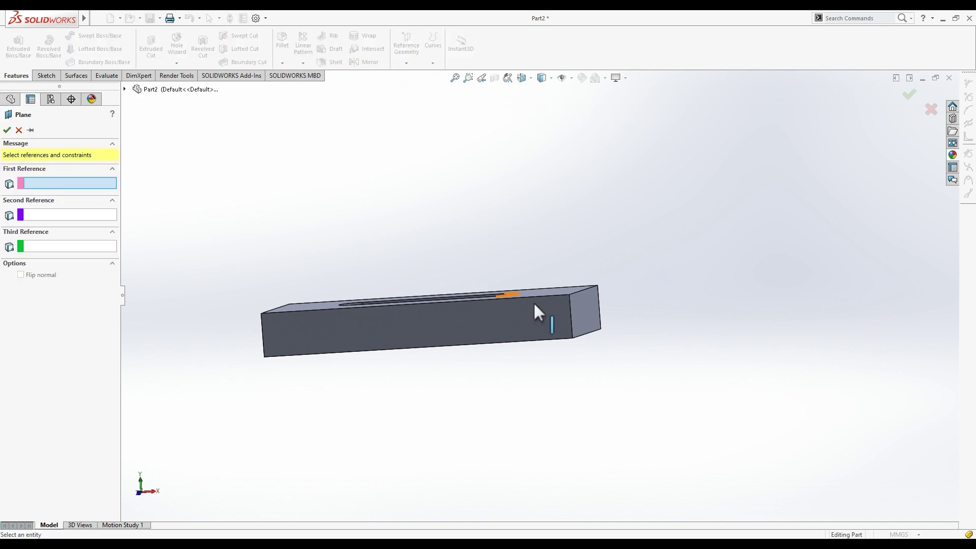
click(594, 330)
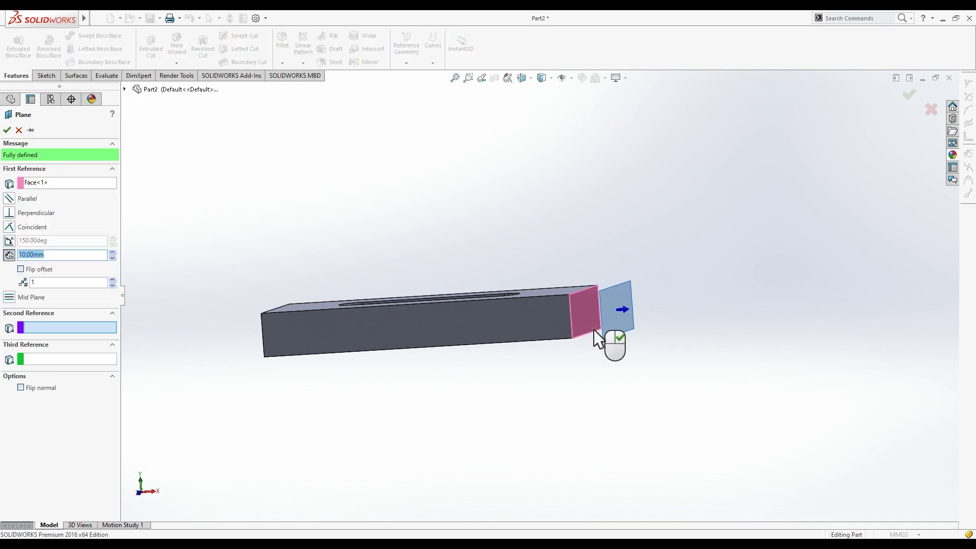
click(594, 331)
middle_drag(496, 379, 557, 342)
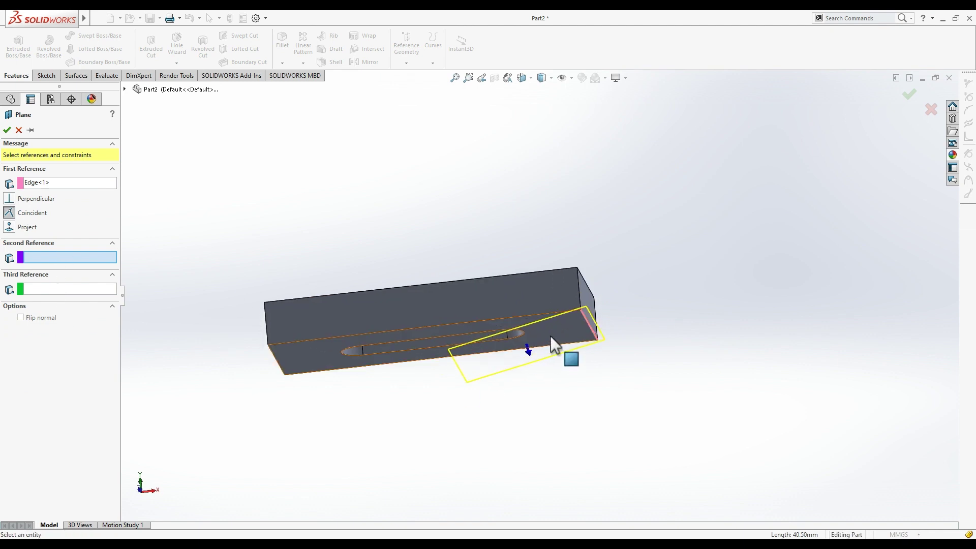
click(558, 343)
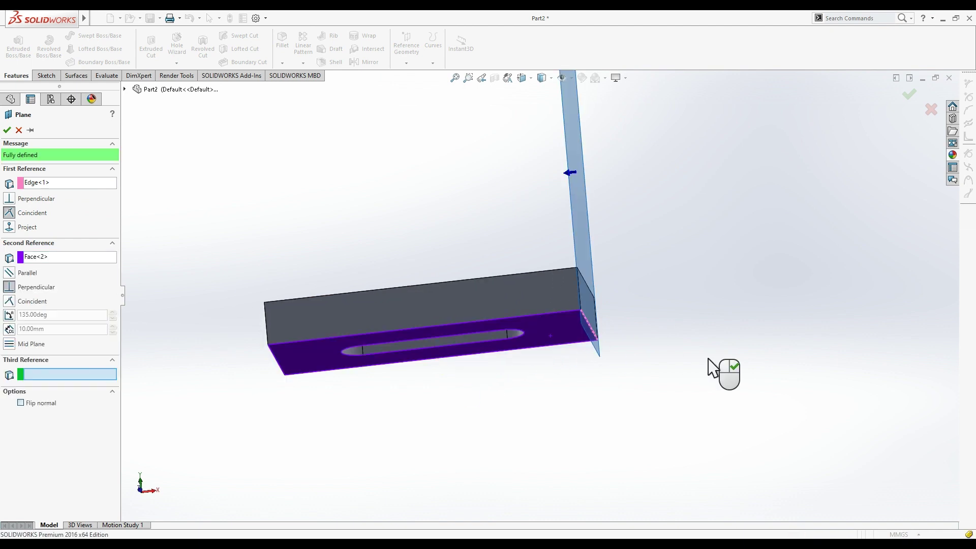
click(9, 315)
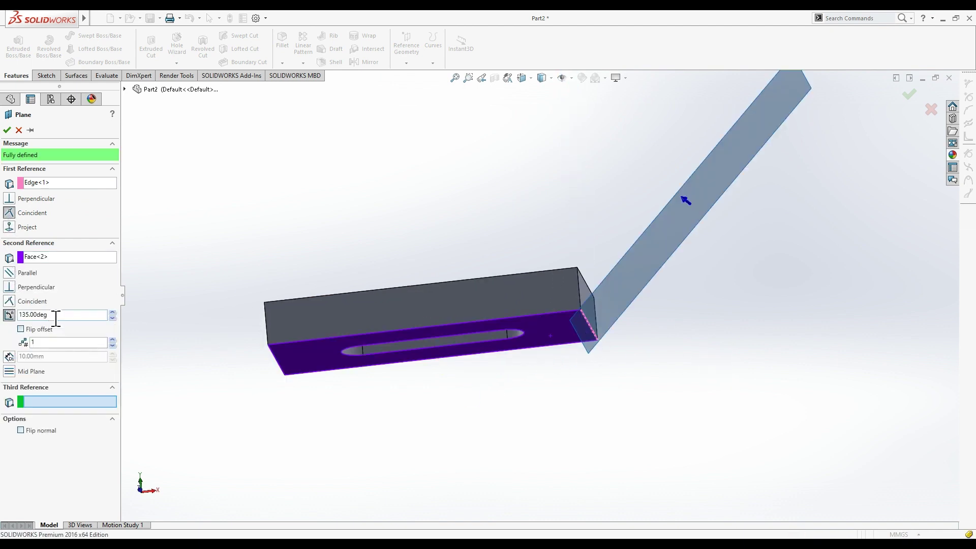
click(7, 131)
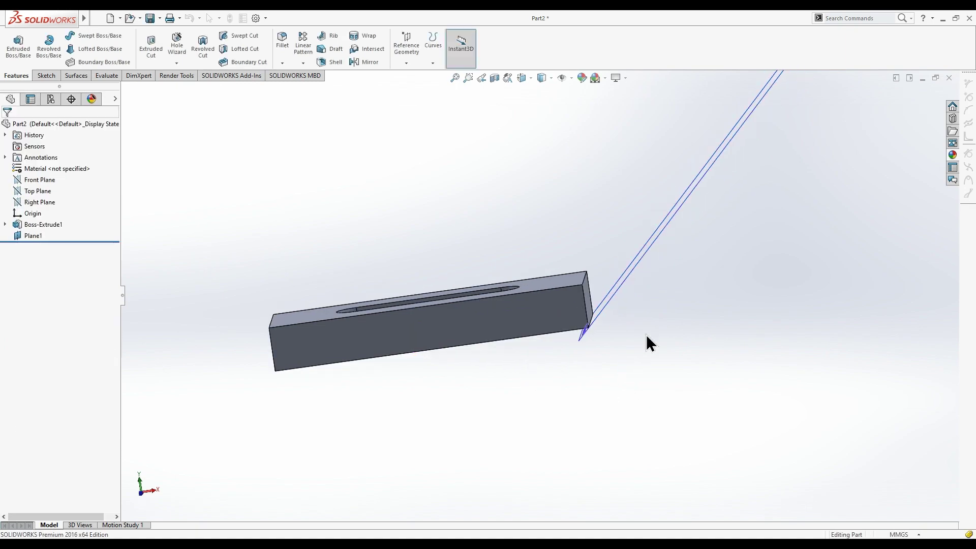
Step: Start a sketch on Plane1 and view it normal to the plane
click(683, 204)
click(706, 287)
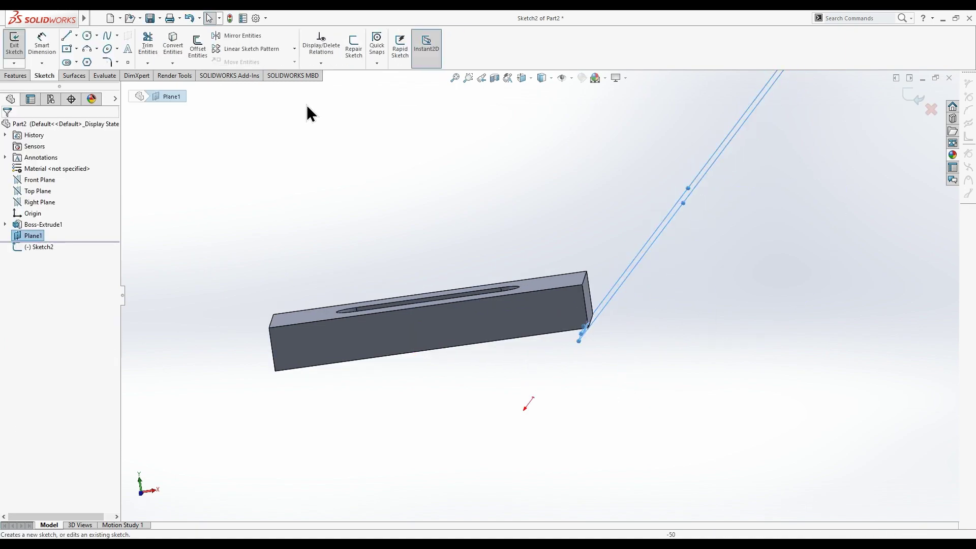
click(530, 77)
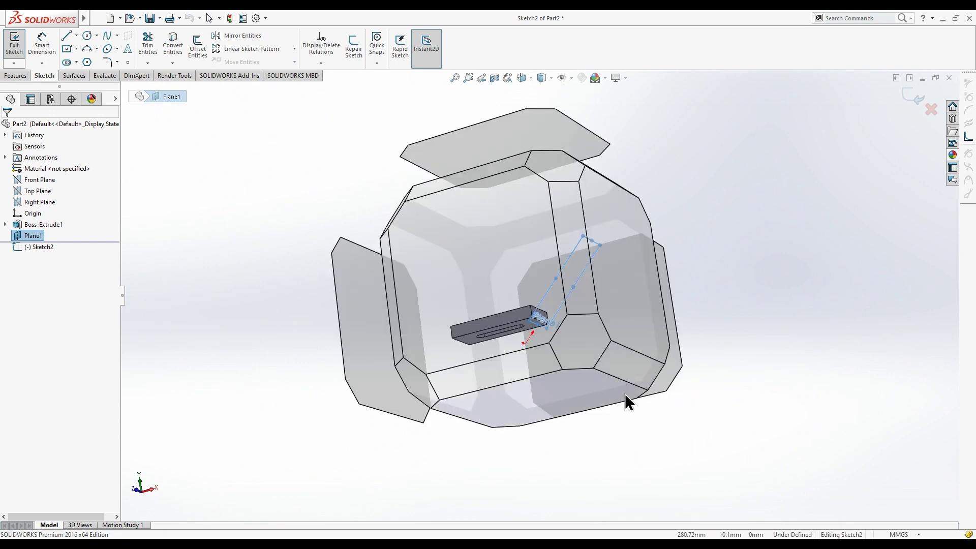
click(626, 394)
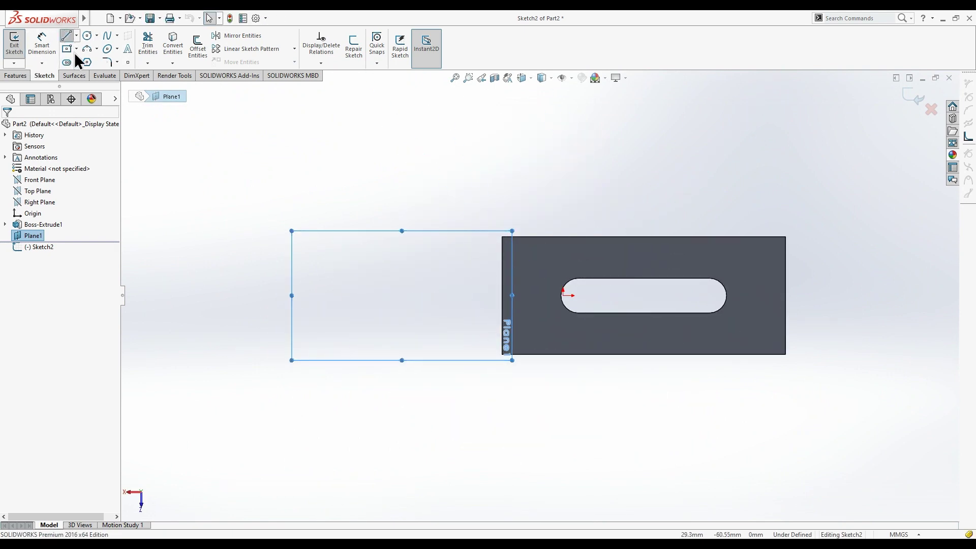
Step: Draw a closed four-line rectangular outline on Plane1 against the block's edge
click(66, 35)
click(511, 239)
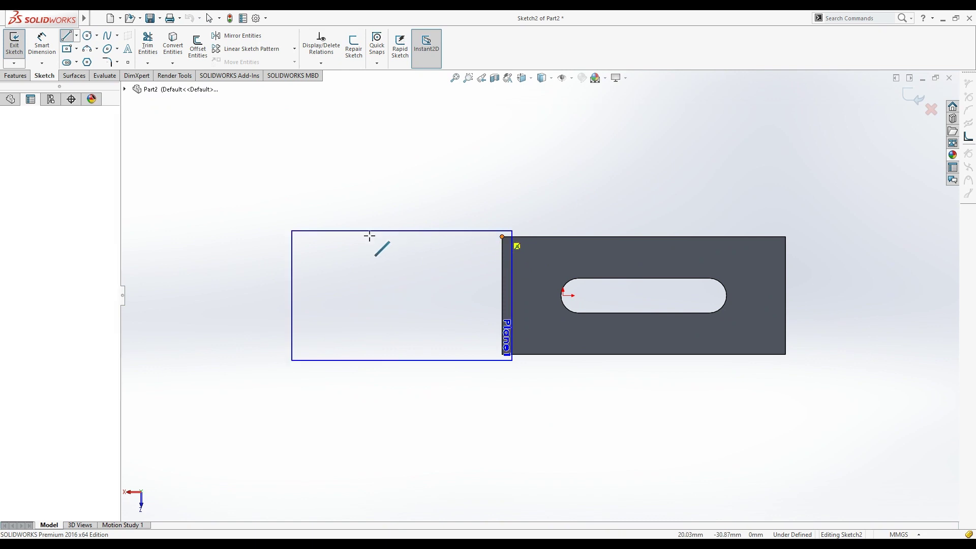
click(402, 236)
click(401, 352)
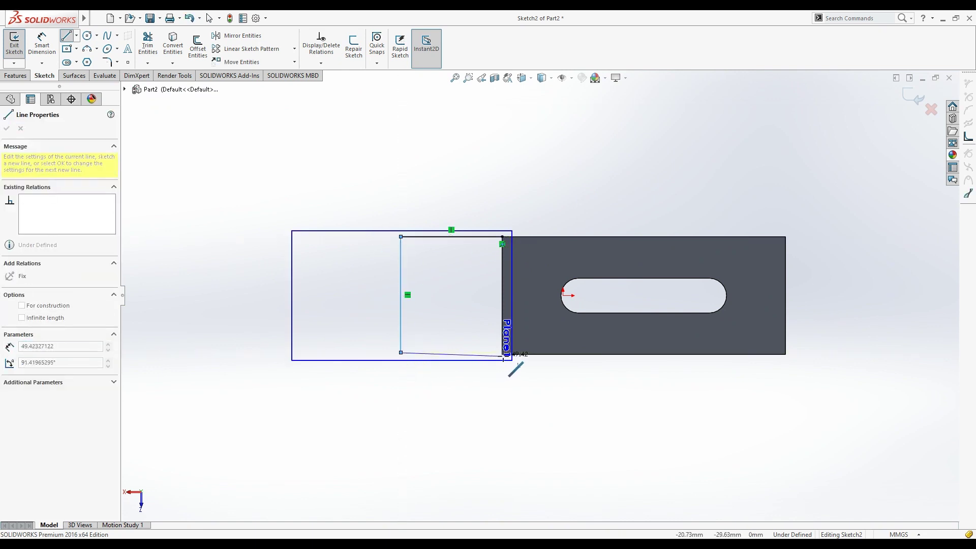
click(503, 355)
click(502, 238)
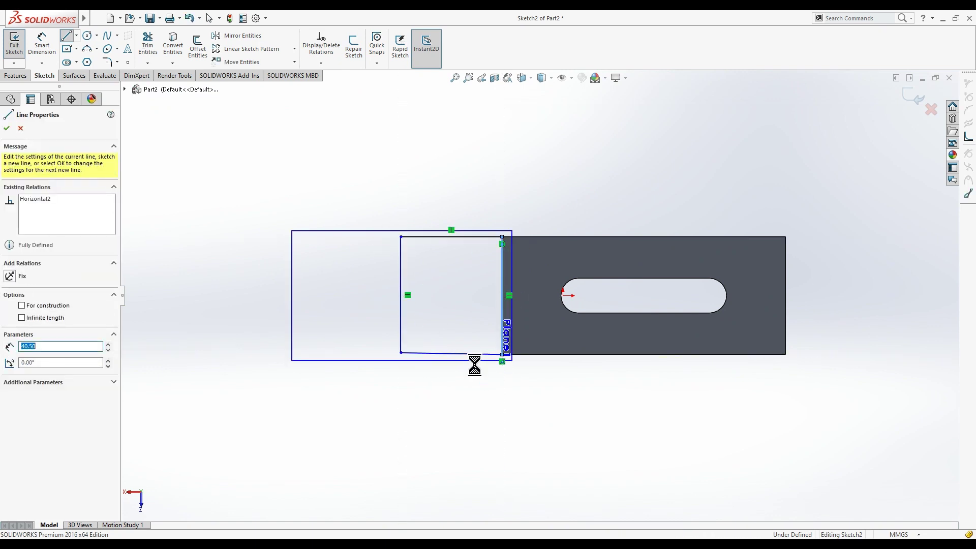
key(Escape)
Step: Try a Horizontal relation on the bottom line, undo it, and leave the sketch
click(467, 354)
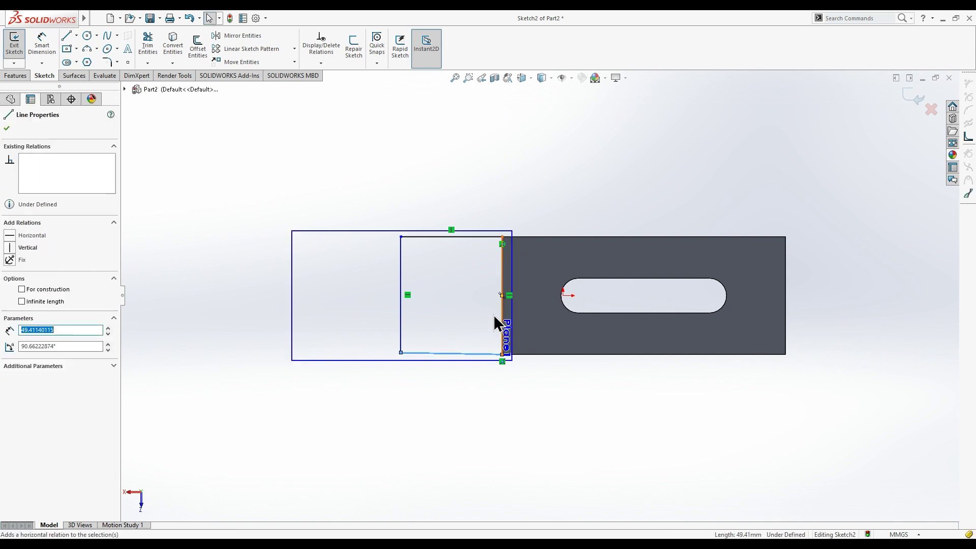
click(471, 380)
click(400, 337)
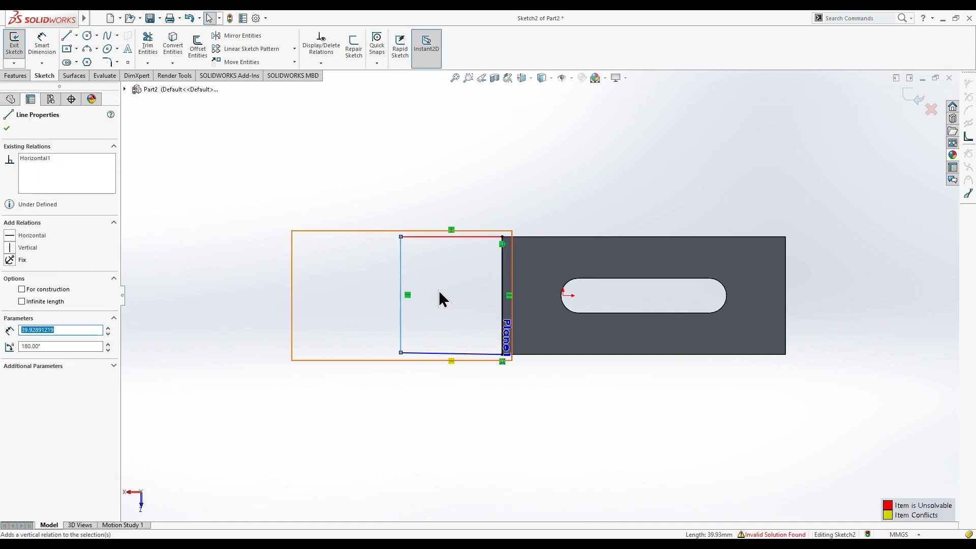
key(ctrl+z)
click(478, 355)
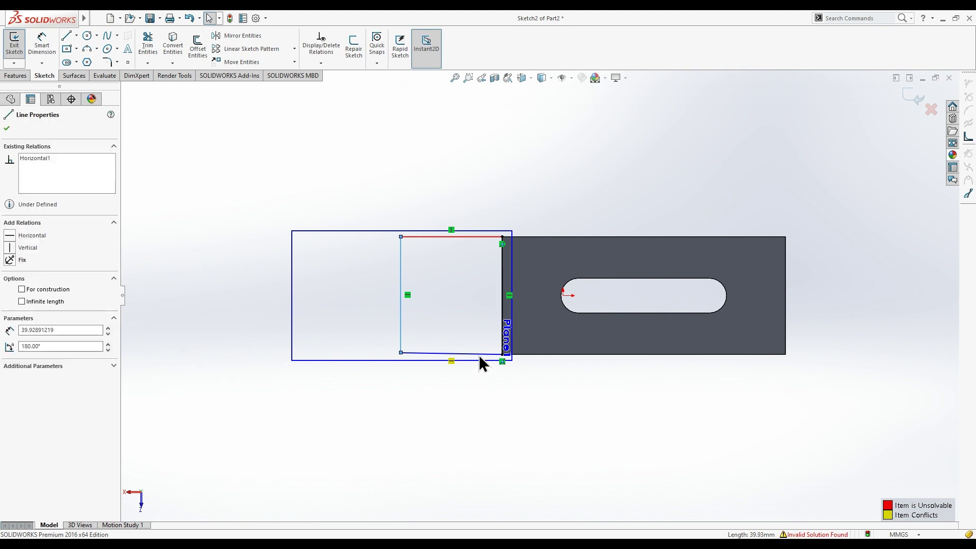
middle_drag(559, 398, 740, 272)
key(Escape)
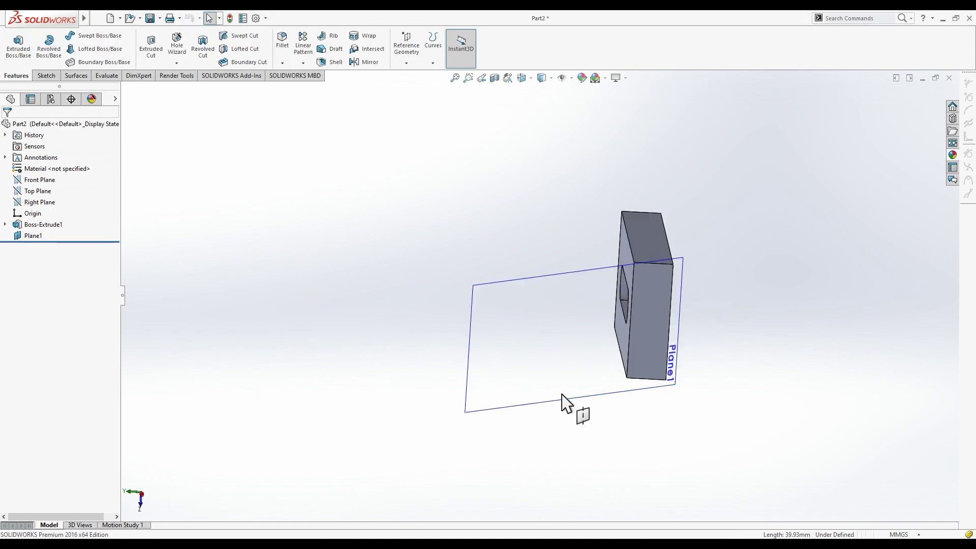
Step: Start a new sketch on Plane1 with a line along the block's edge
click(504, 409)
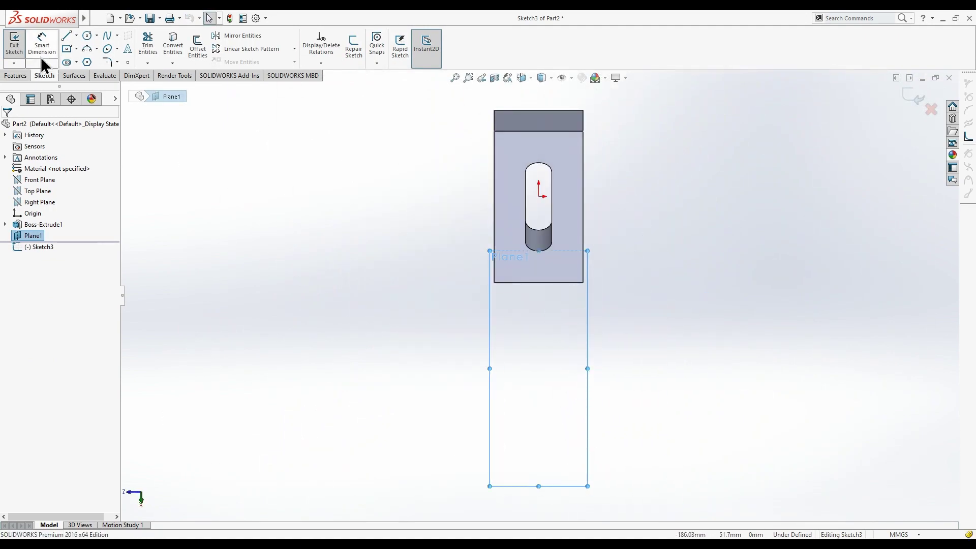
key(l)
middle_drag(436, 294, 555, 92)
key(ctrl+8)
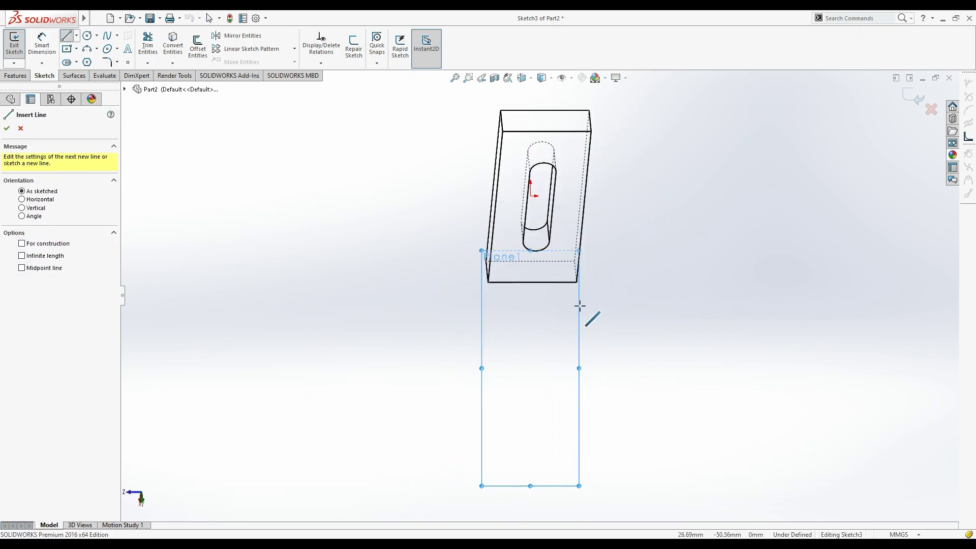
scroll(539, 265, down, 3)
scroll(519, 278, down, 3)
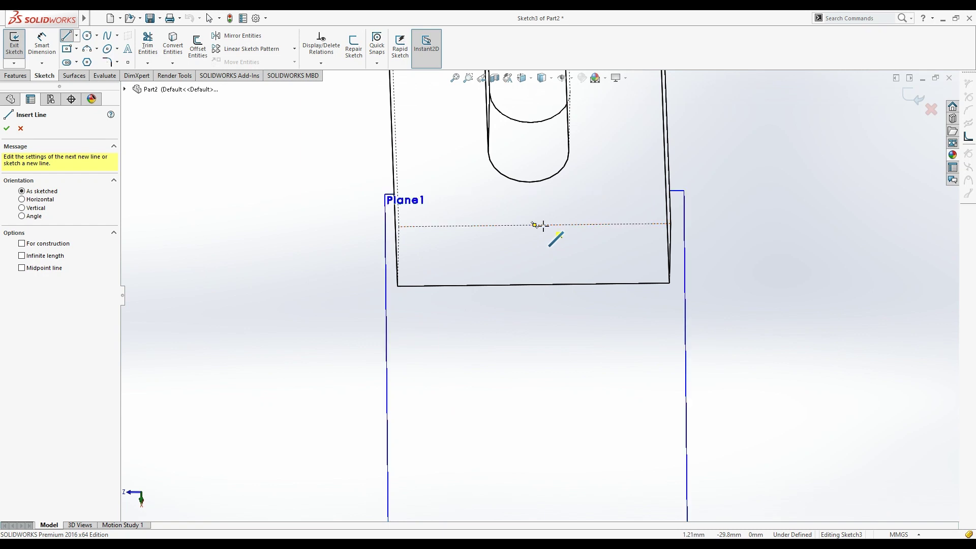
key(Escape)
click(556, 225)
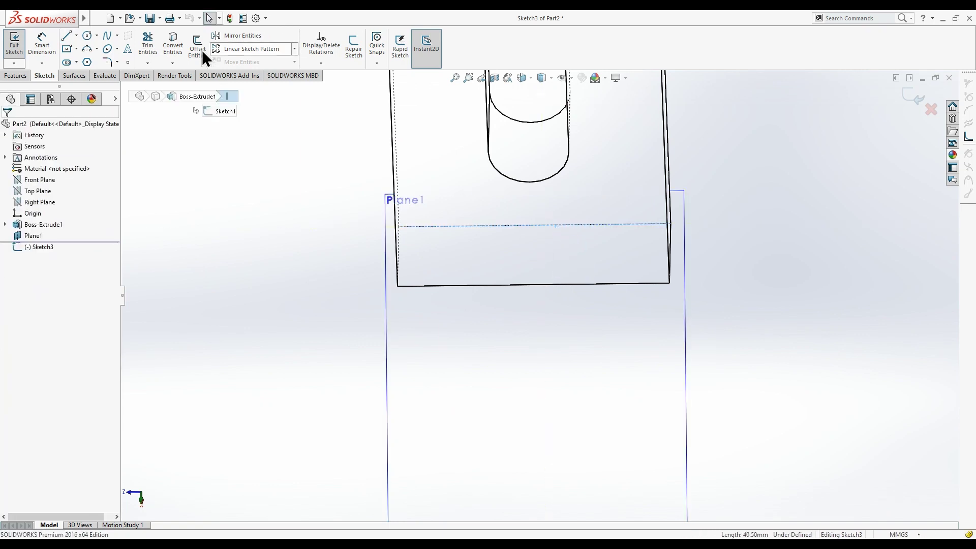
key(Escape)
Step: Draw left and right vertical lines down and close them with a bottom line
key(l)
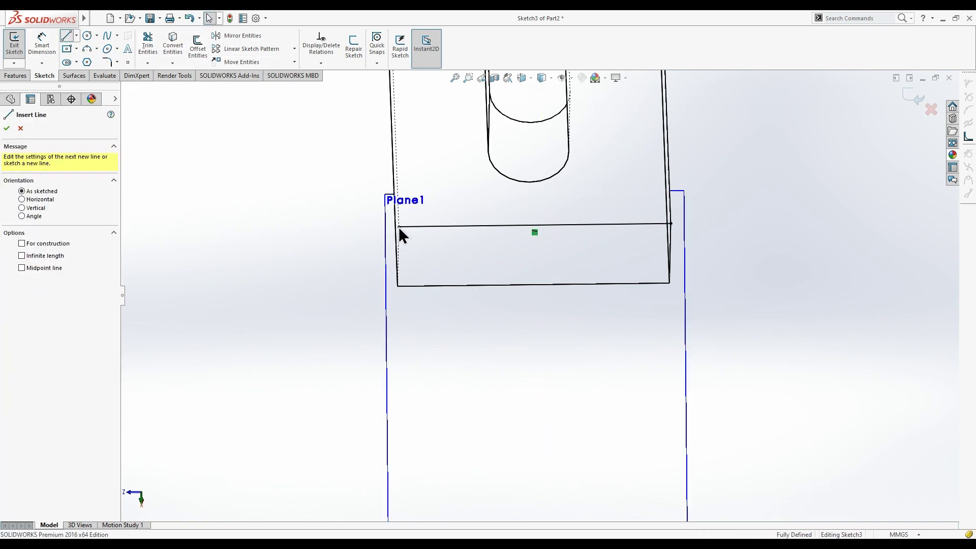
click(400, 227)
click(401, 380)
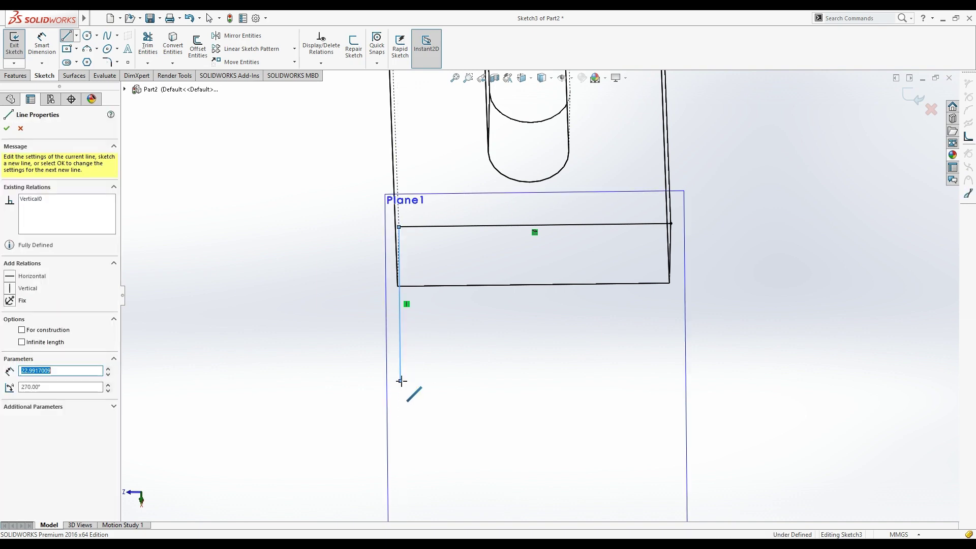
key(Escape)
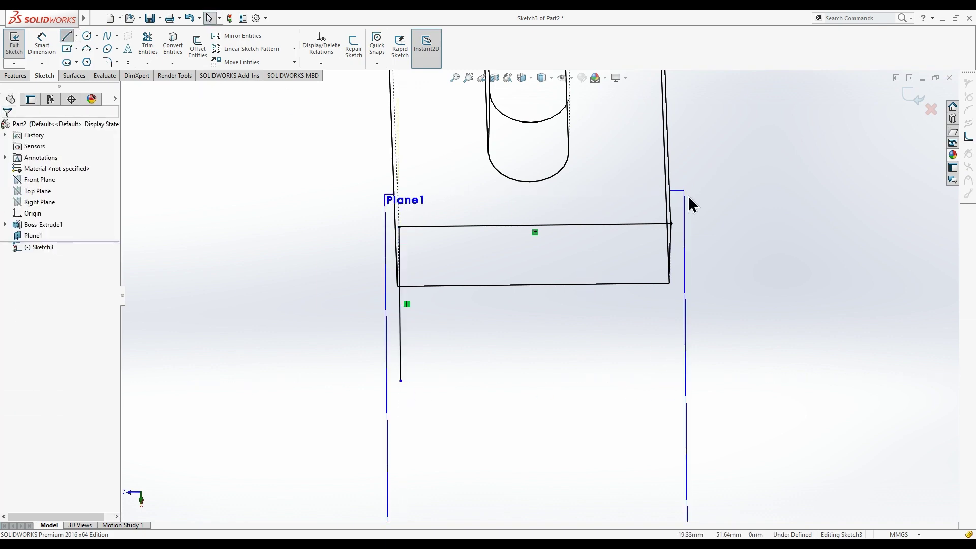
click(671, 224)
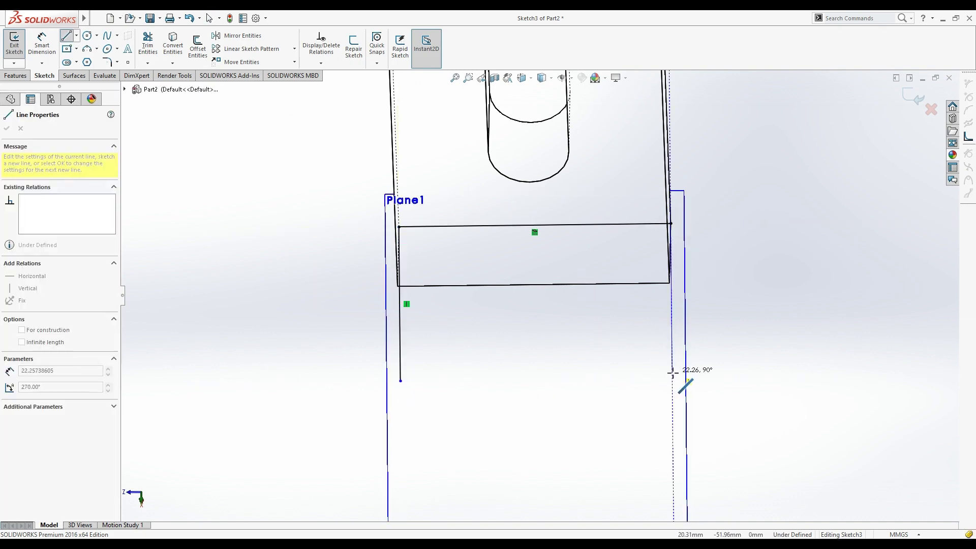
click(672, 372)
click(400, 380)
key(Escape)
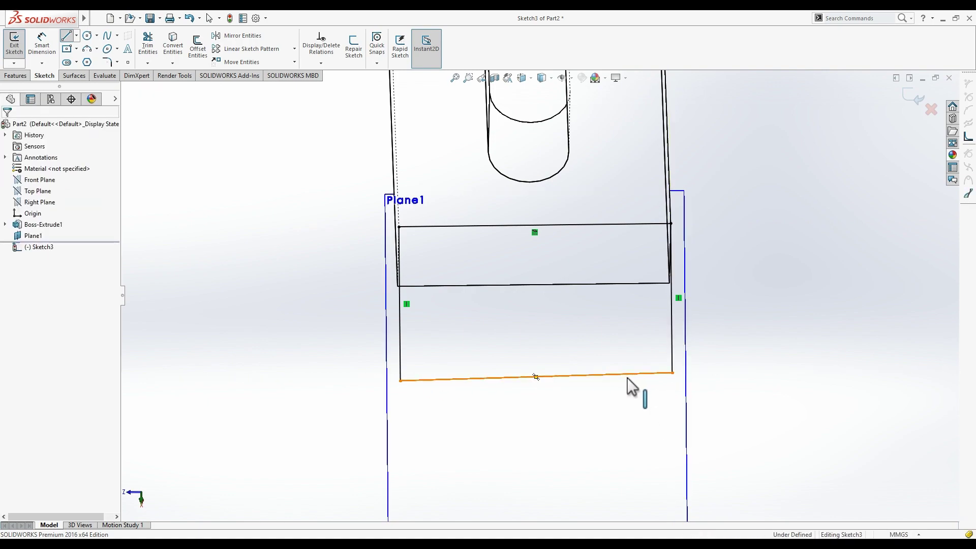
Step: Make the bottom line horizontal and view the sketch normal to Plane1
click(631, 377)
click(660, 344)
click(442, 157)
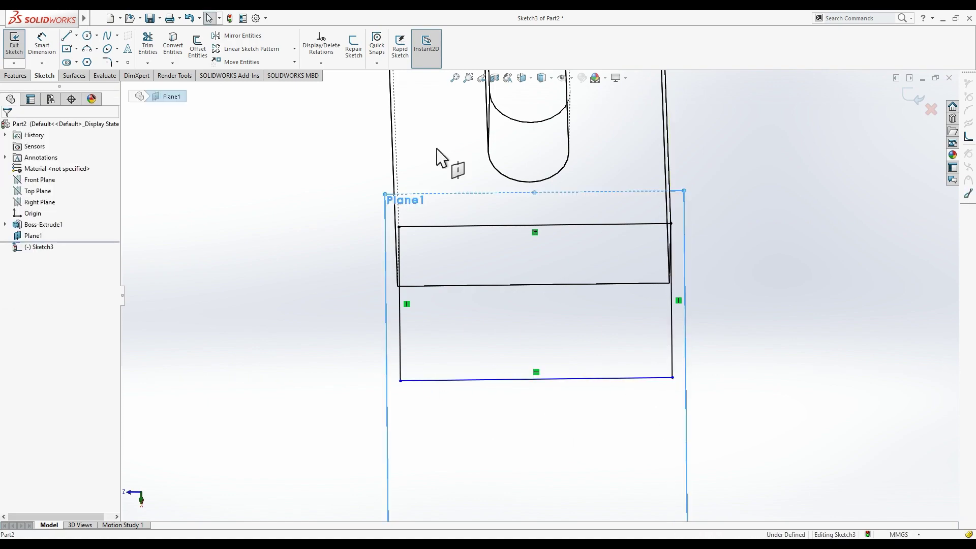
click(529, 81)
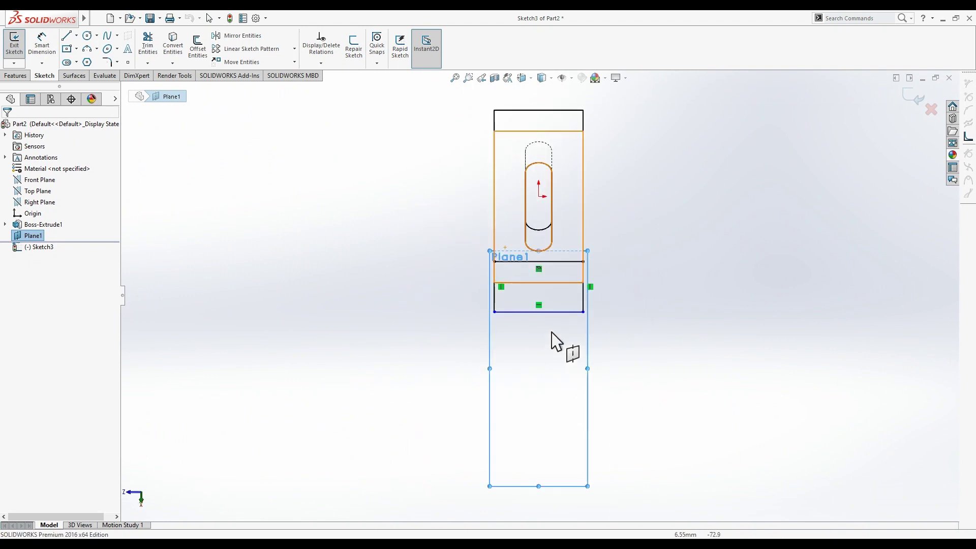
Step: Dimension the rectangle's height between top and bottom lines to 36 mm
scroll(555, 338, down, 5)
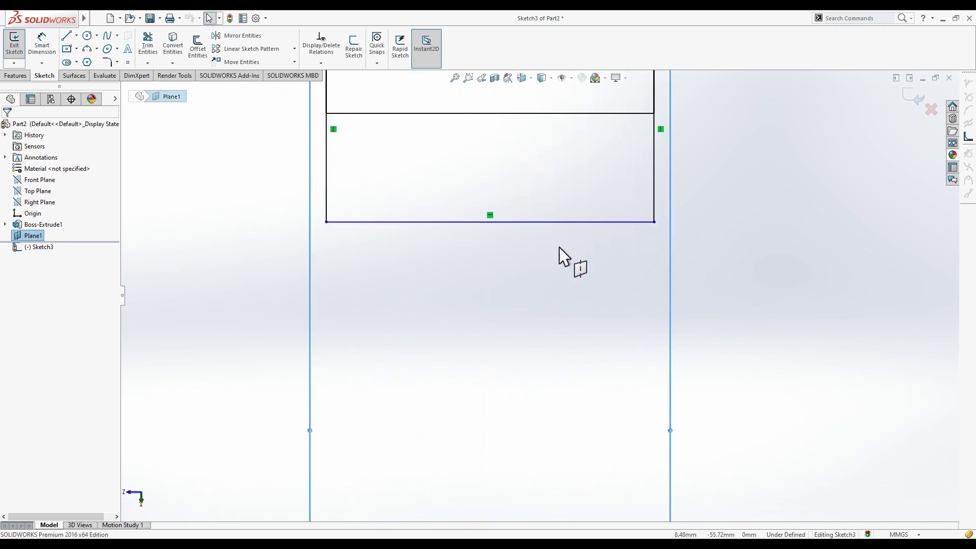
click(472, 221)
scroll(489, 172, up, 3)
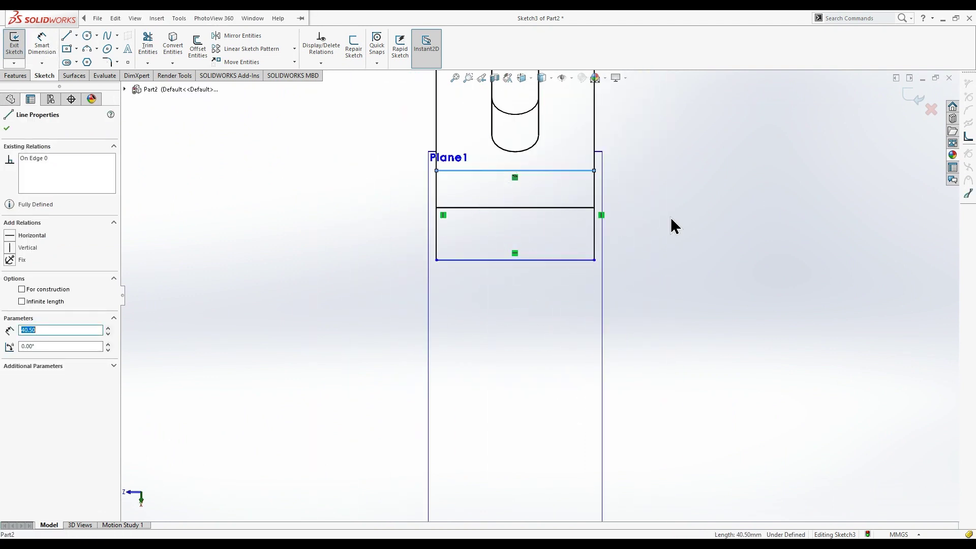
click(42, 45)
click(568, 261)
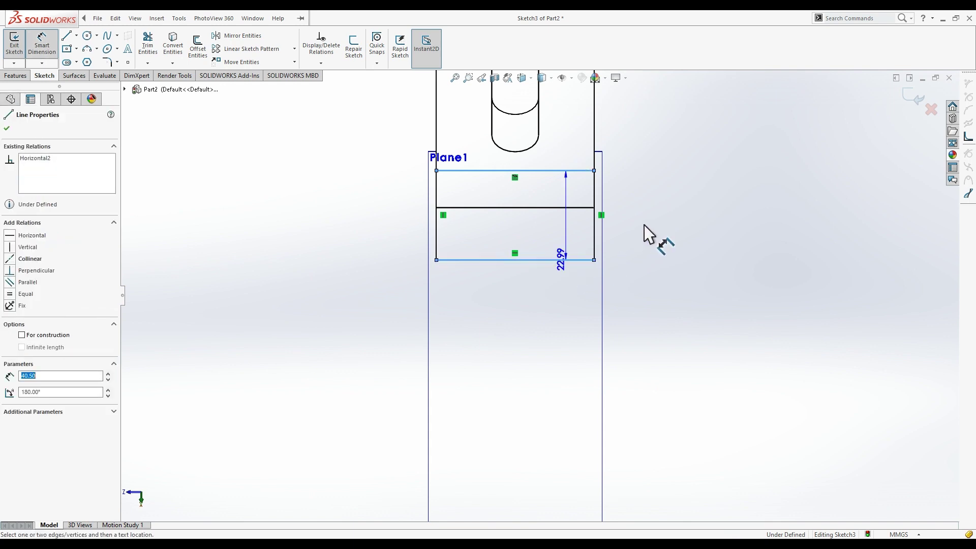
click(649, 233)
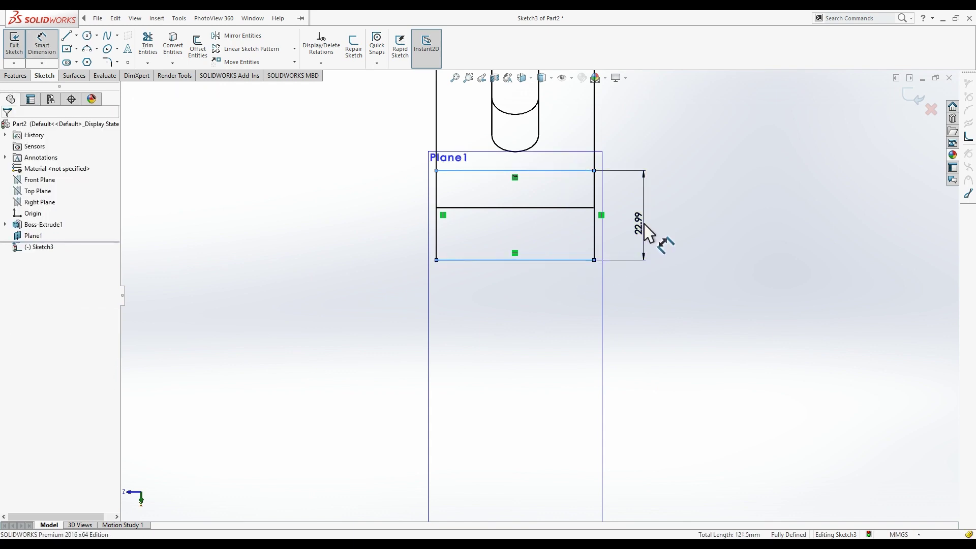
text(36)
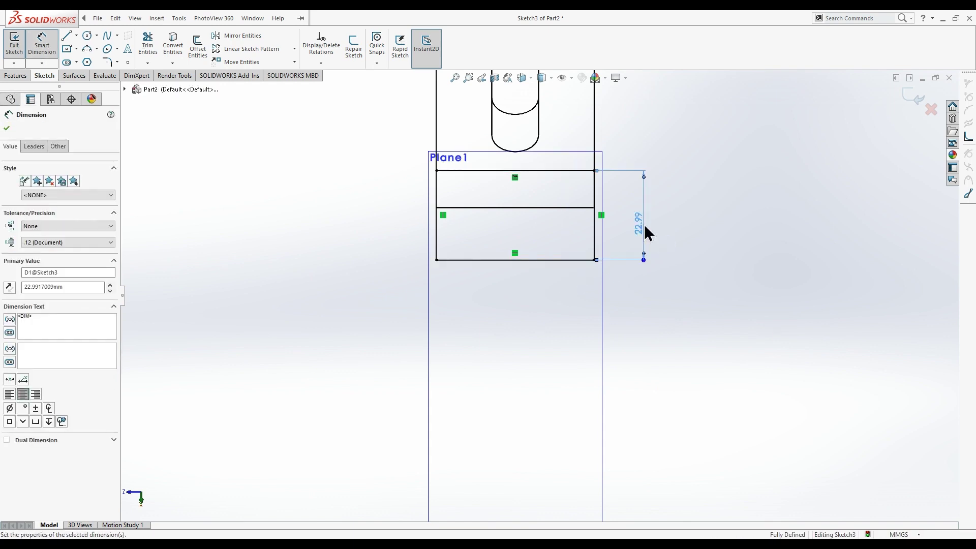
key(Return)
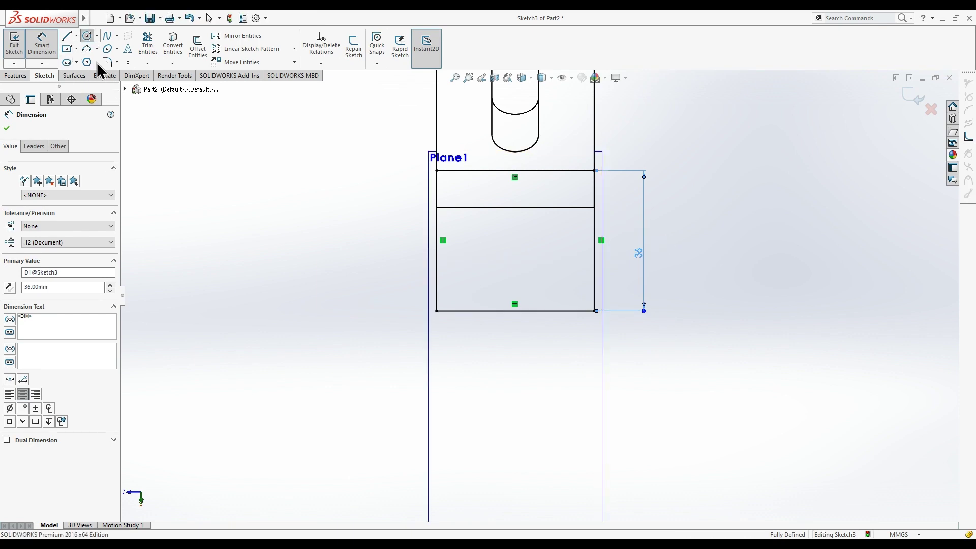
click(90, 47)
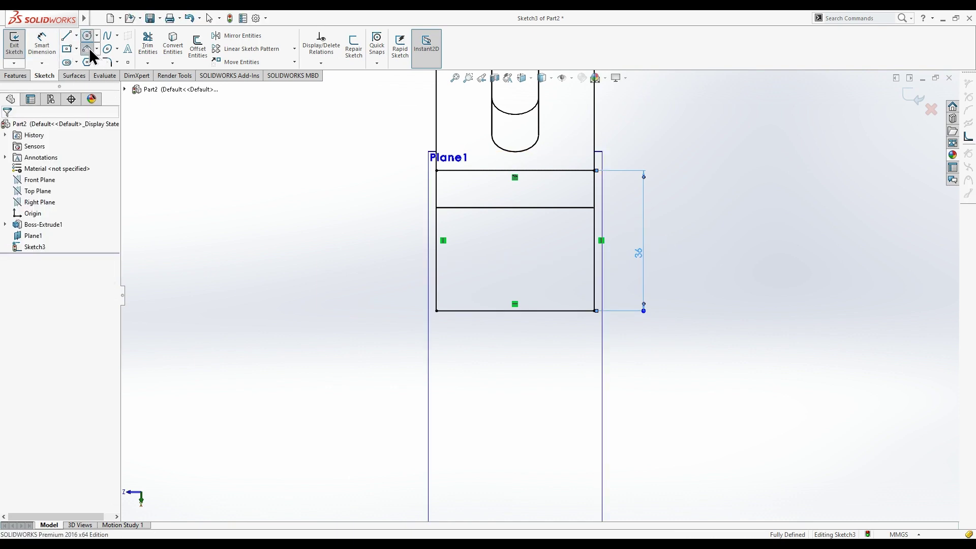
Step: Replace the bottom line with a semicircular arc between the bottom corners
click(436, 311)
click(594, 311)
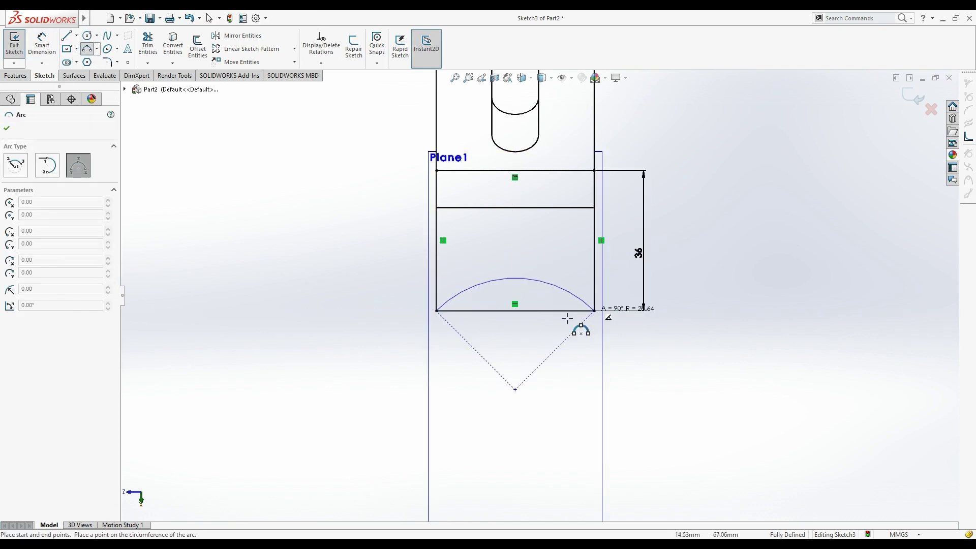
click(534, 385)
key(Escape)
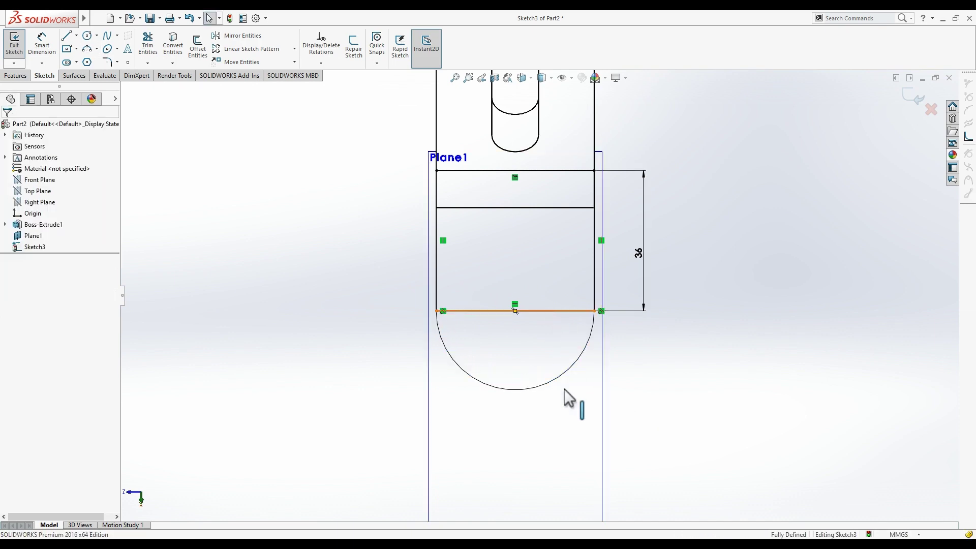
click(515, 311)
key(Delete)
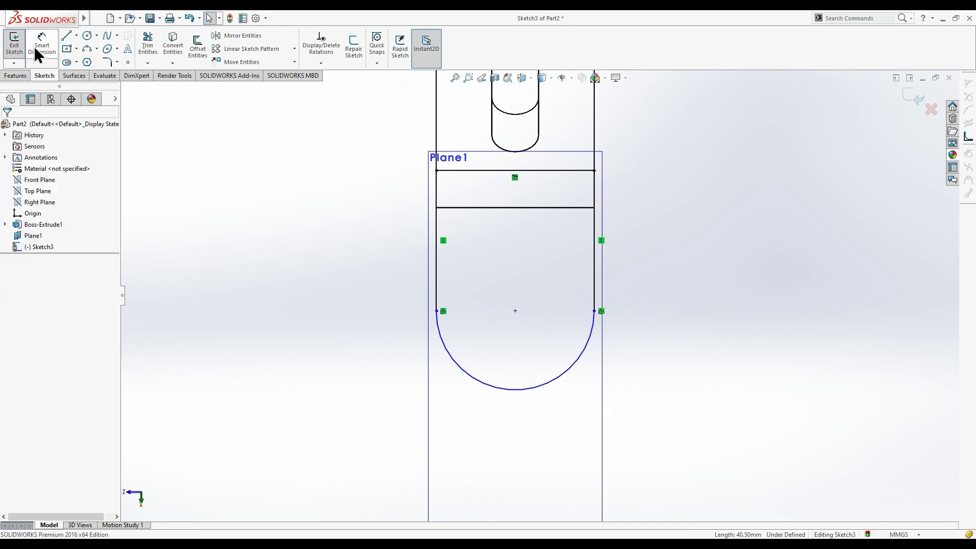
Step: Dimension the arc centre 36 mm from the top line
click(36, 49)
click(515, 311)
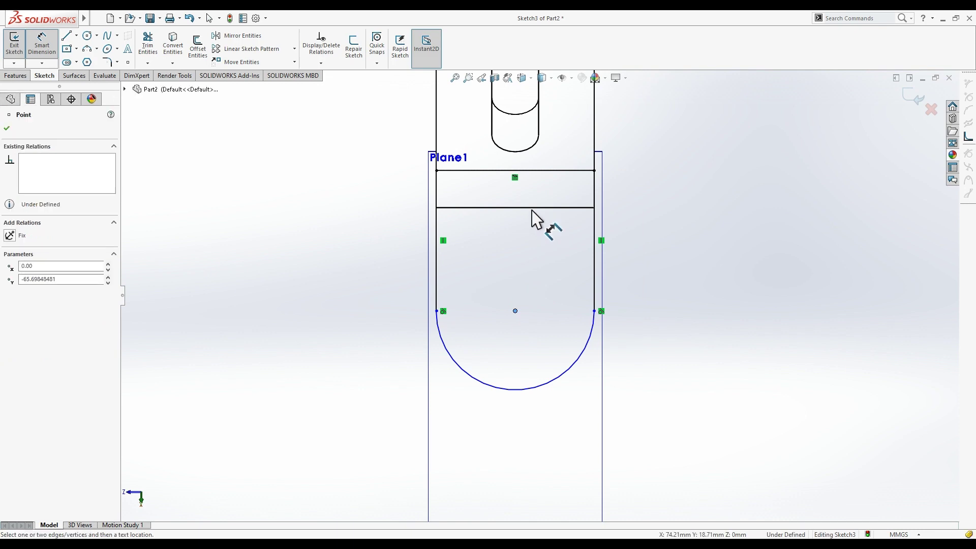
mouse_move(531, 219)
middle_down()
mouse_move(534, 298)
mouse_move(562, 219)
middle_up()
click(559, 210)
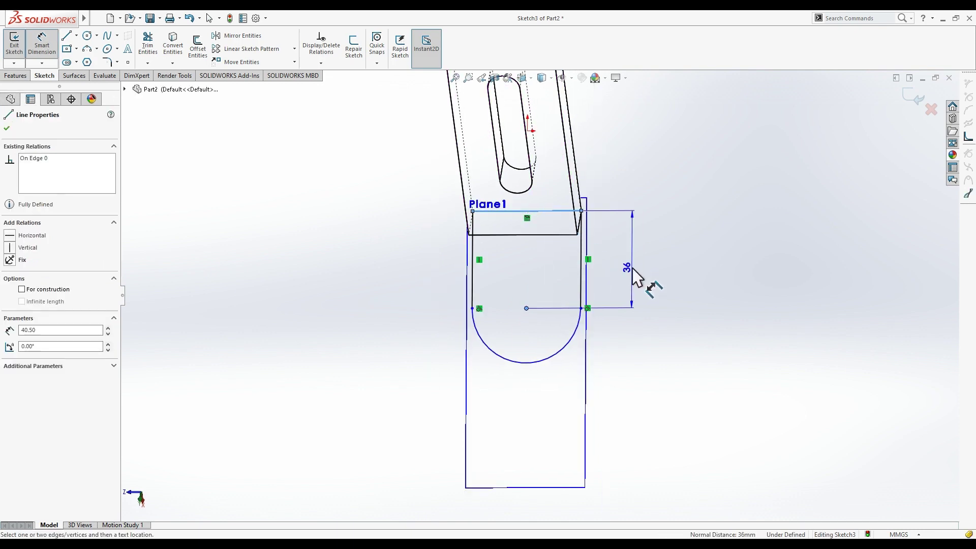
click(633, 277)
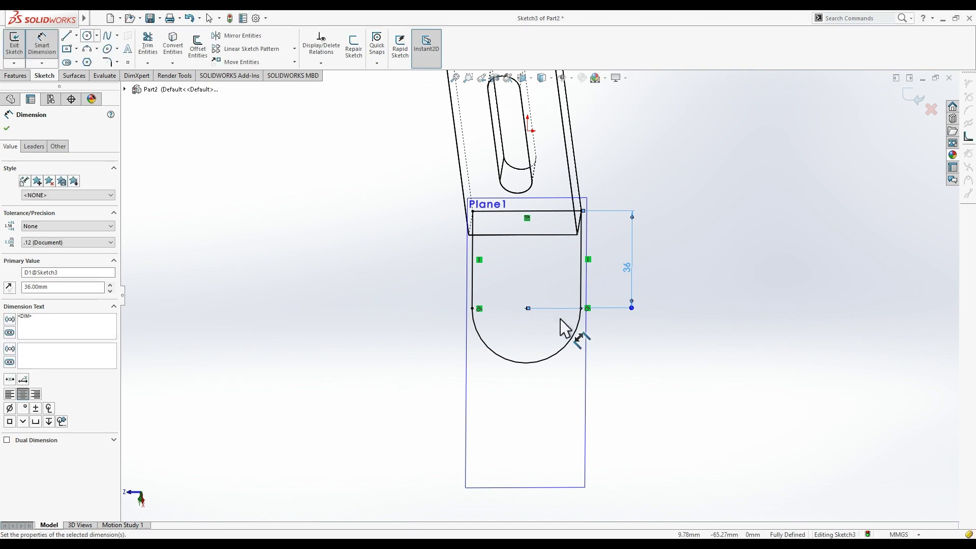
Step: Add a circle at the arc centre dimensioned Ø23.05 mm
click(87, 35)
click(528, 309)
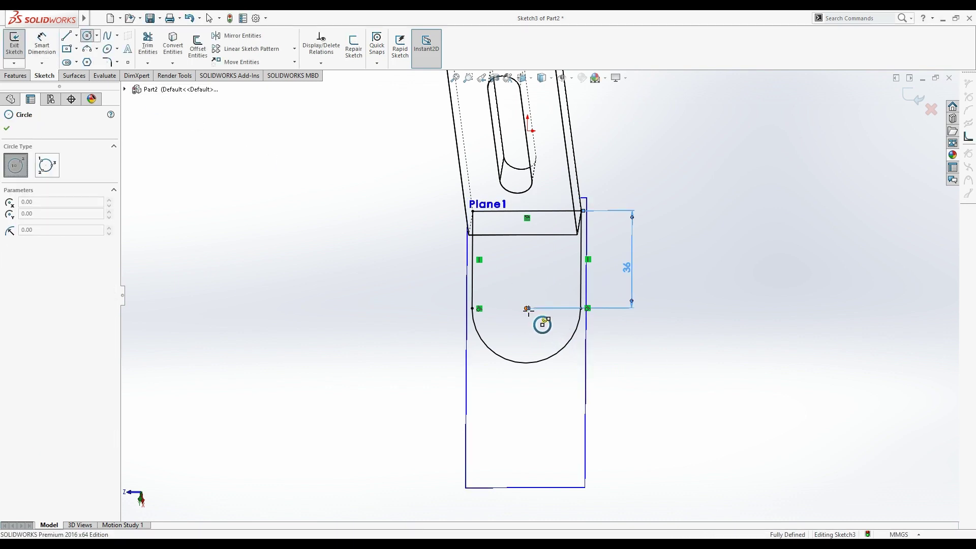
click(545, 334)
click(499, 320)
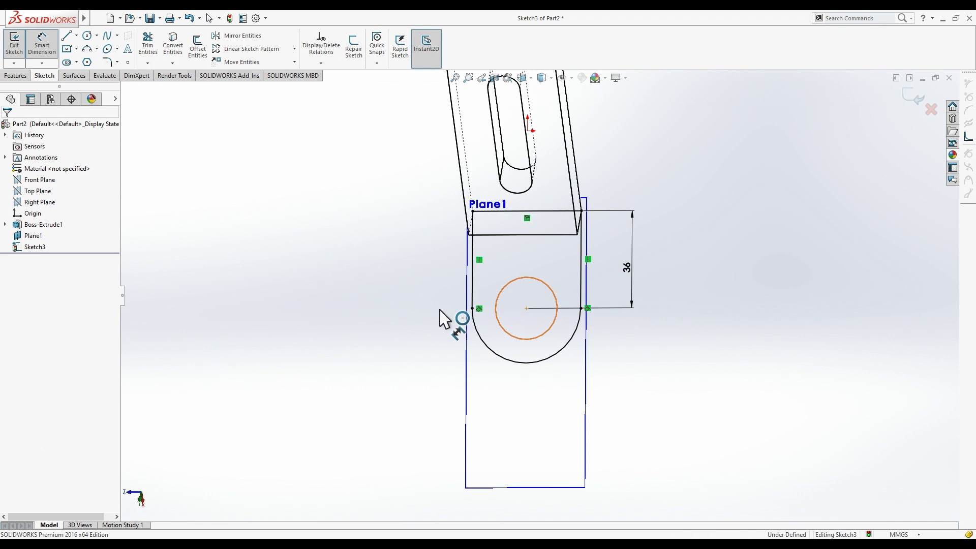
click(445, 320)
click(444, 319)
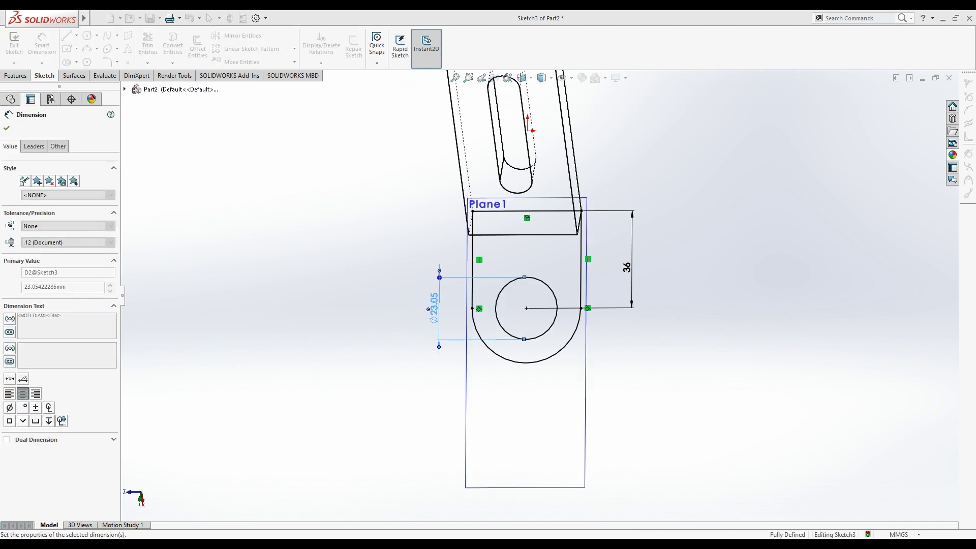
click(486, 501)
mouse_move(523, 435)
middle_down()
mouse_move(610, 130)
mouse_move(709, 246)
middle_up()
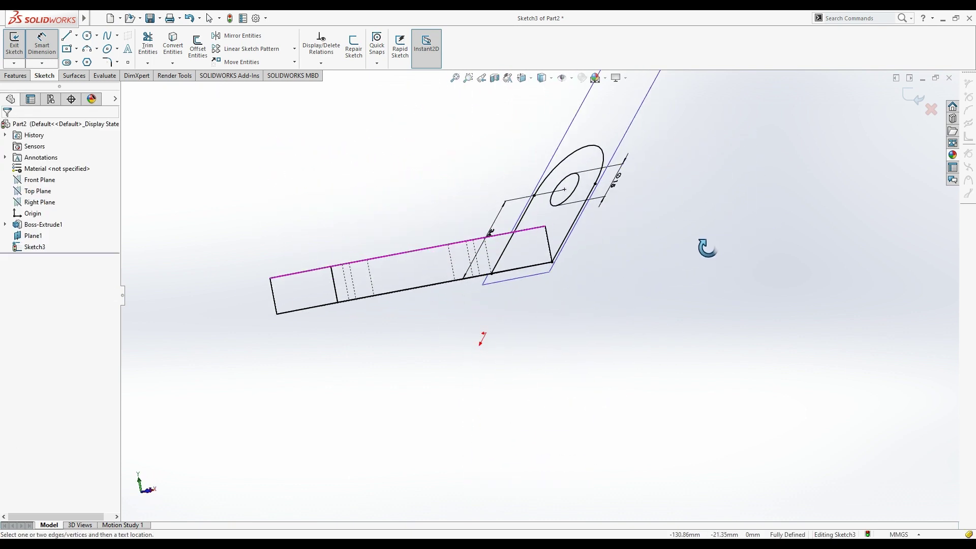
Step: Extrude the tab sketch Blind 13.50 mm into the angled holed tab
click(26, 76)
click(19, 45)
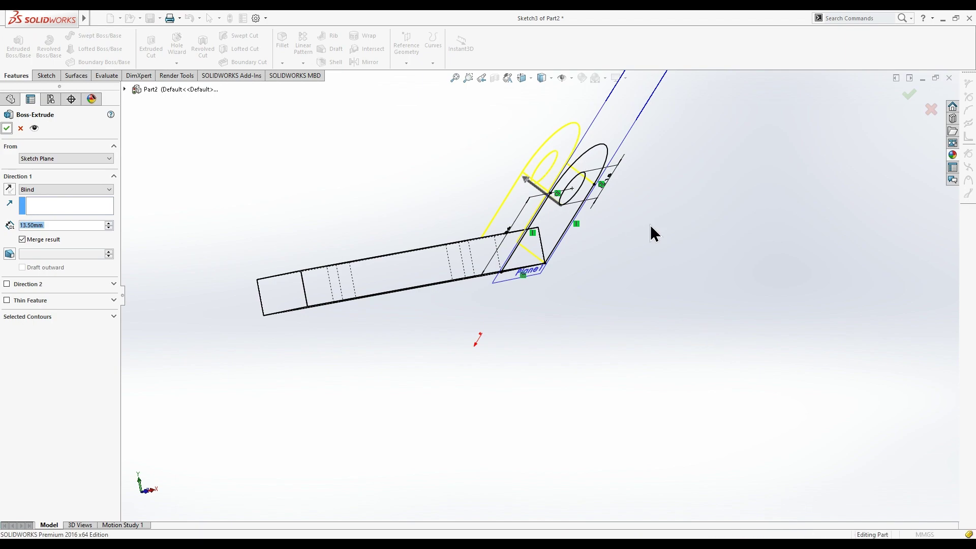
key(Return)
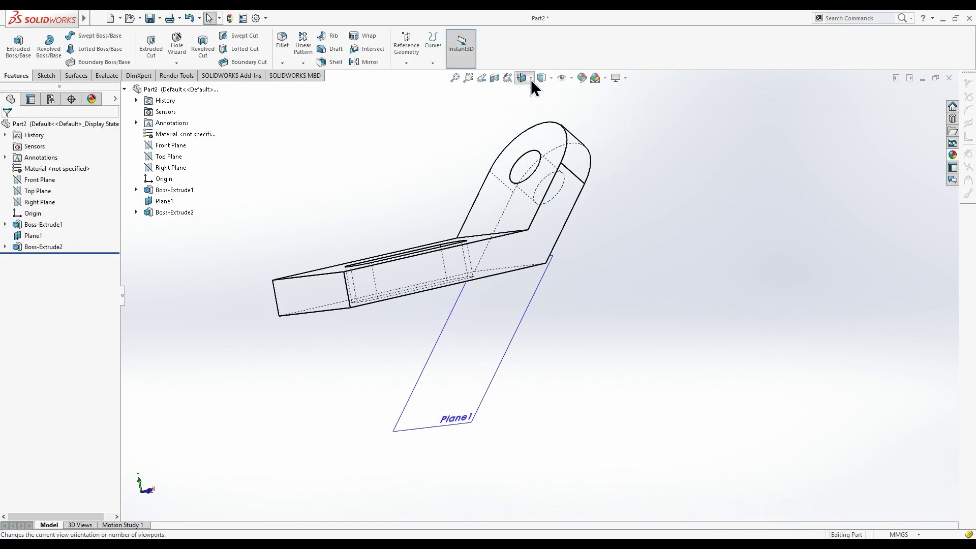
click(531, 79)
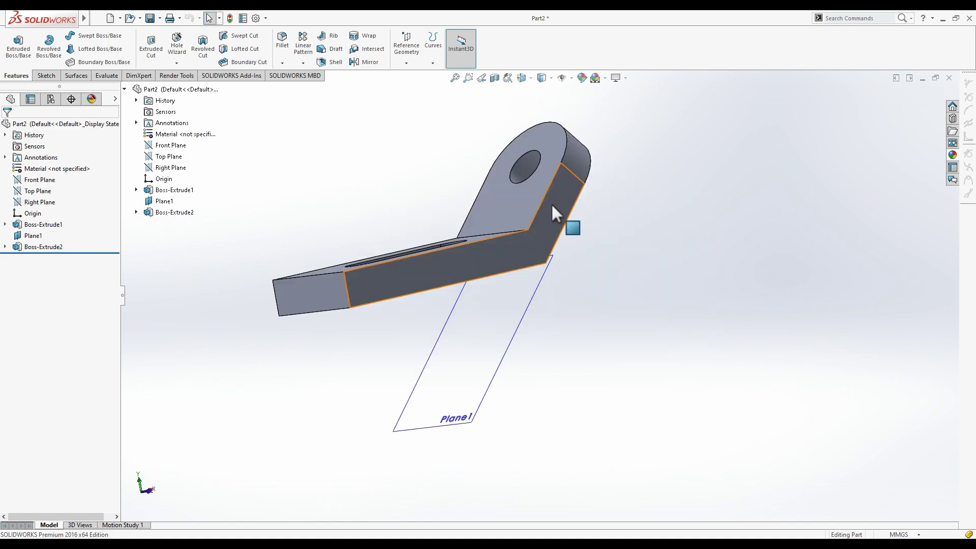
click(552, 203)
Step: Sketch a Ø22.50 circle on the tab face, concentric with the tab's hole
click(559, 183)
click(529, 76)
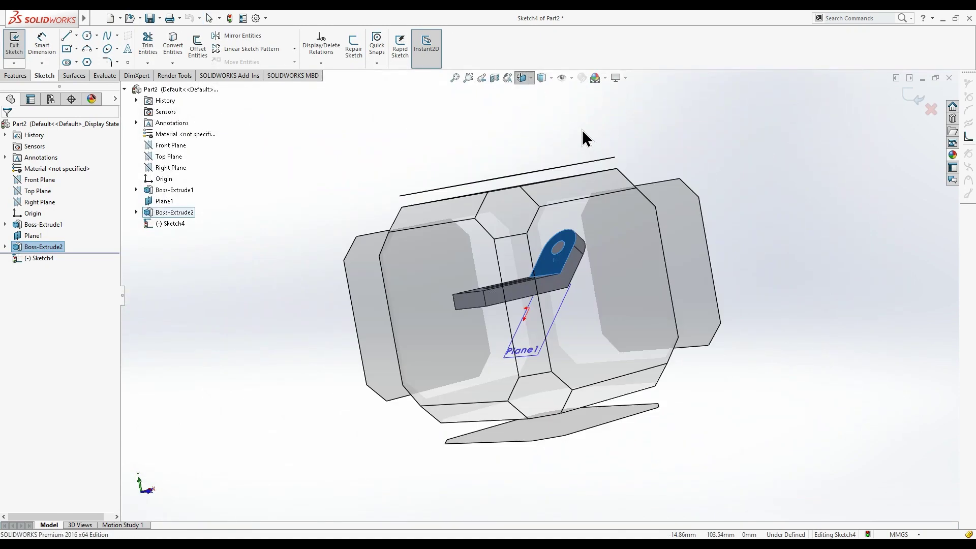
key(ctrl+8)
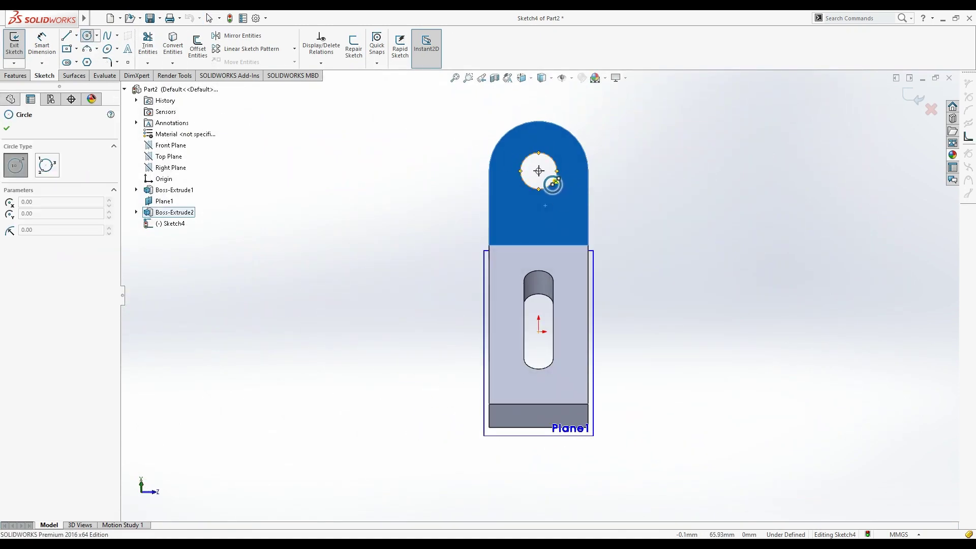
click(539, 171)
click(566, 193)
click(42, 45)
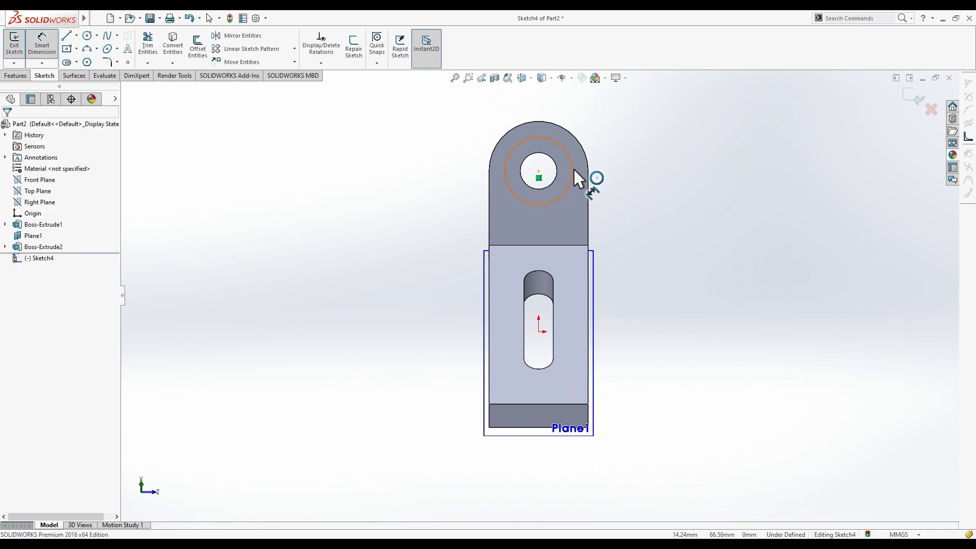
click(573, 172)
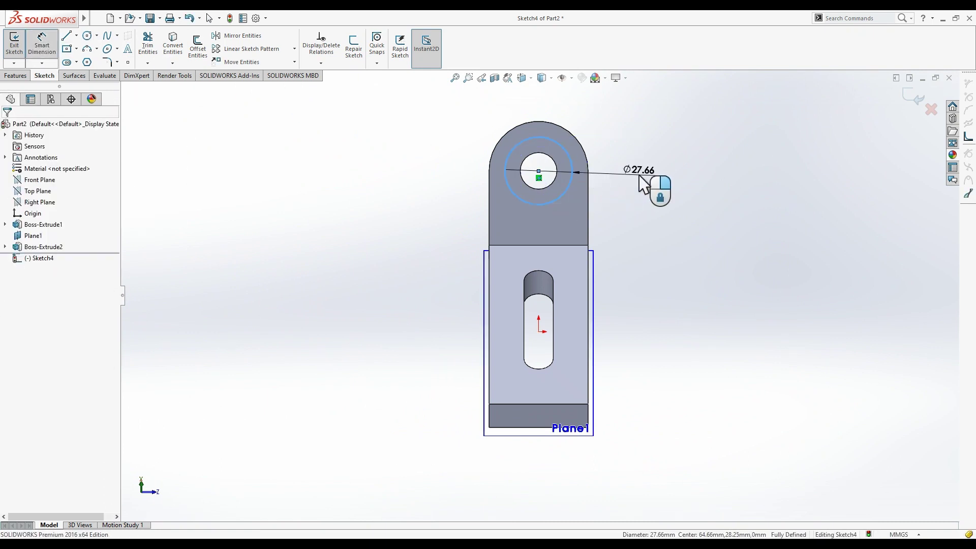
click(642, 183)
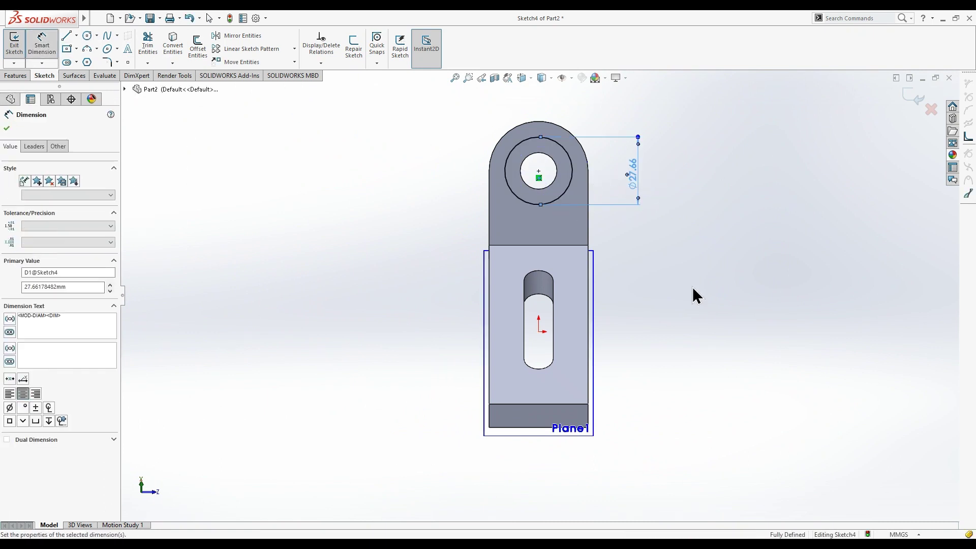
text(22.5)
key(Return)
click(16, 75)
Step: Cut the Ø22.50 ring 3 mm deep around the tab hole, then hide Plane1
click(151, 47)
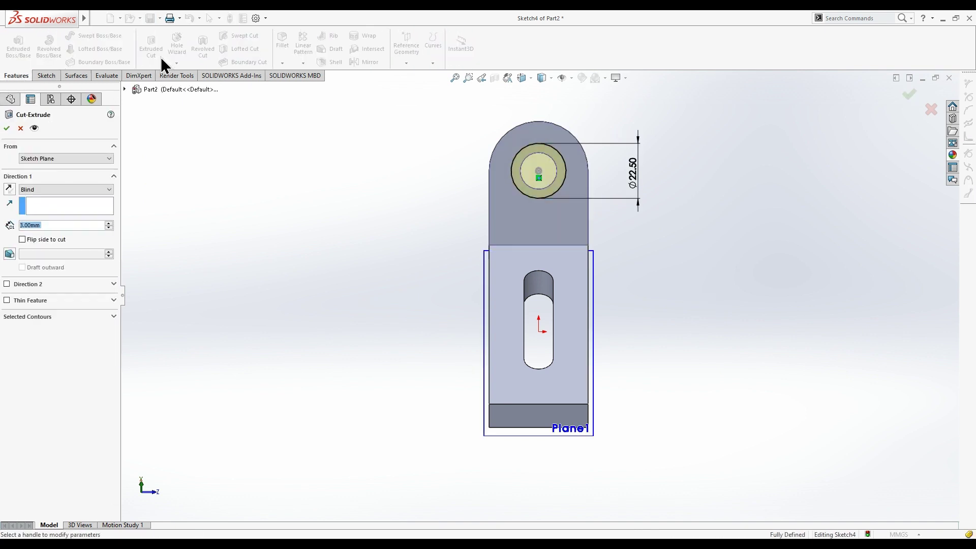
click(7, 129)
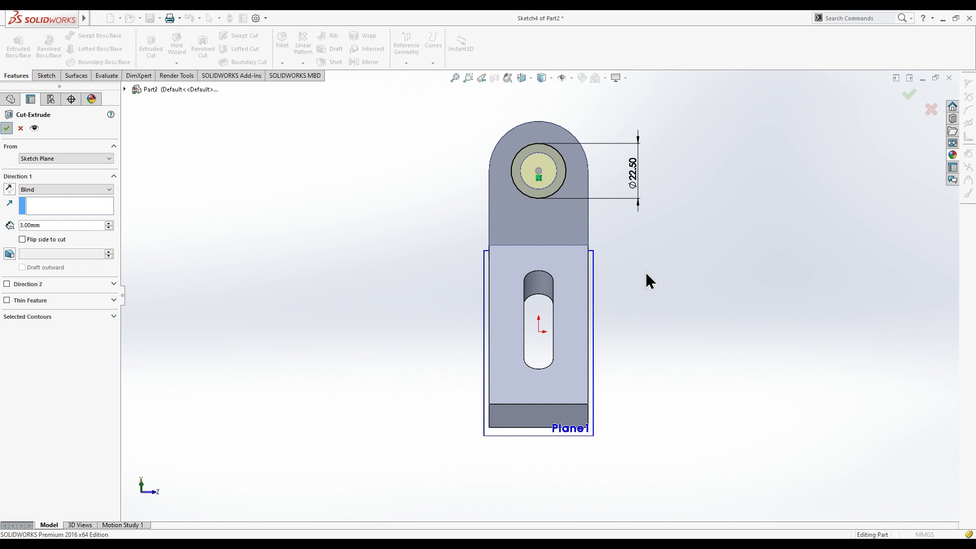
mouse_move(646, 273)
middle_down()
mouse_move(645, 236)
mouse_move(599, 179)
mouse_move(578, 172)
middle_up()
click(627, 340)
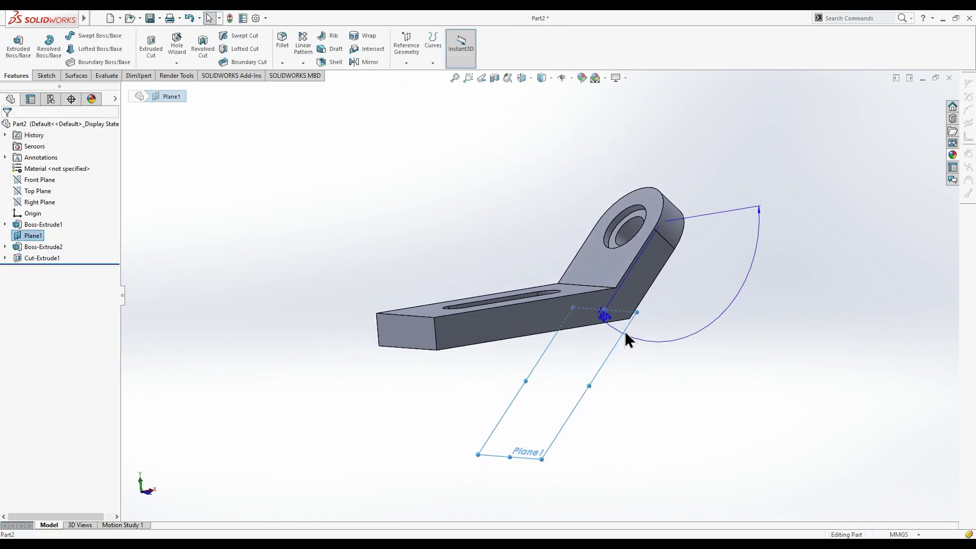
click(674, 318)
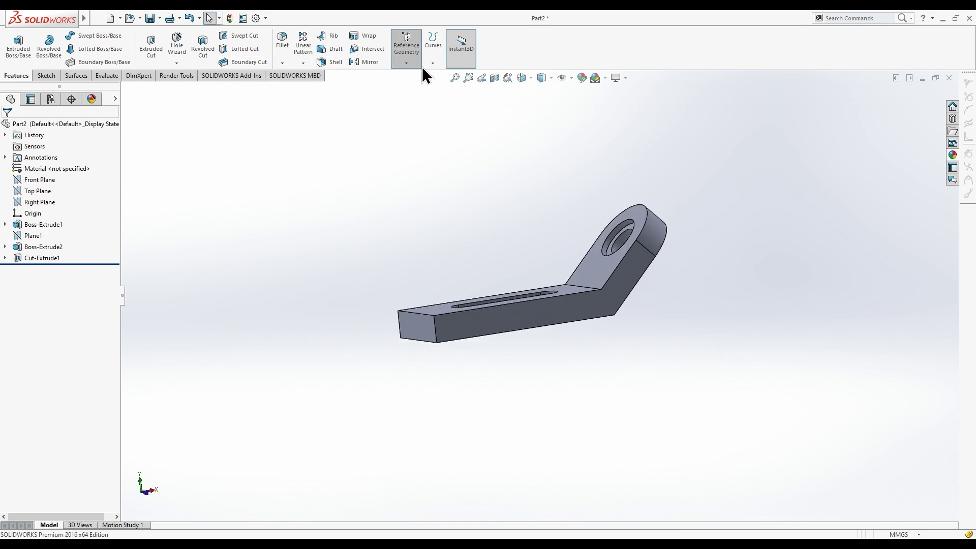
Step: Try a reference plane from the base end edge and Top Plane with offset, then cancel it
key(p)
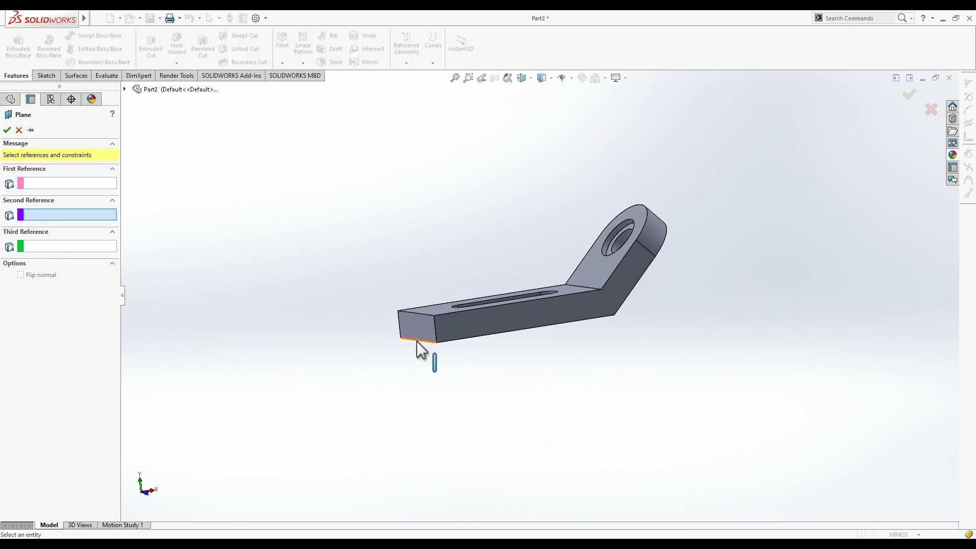
click(420, 313)
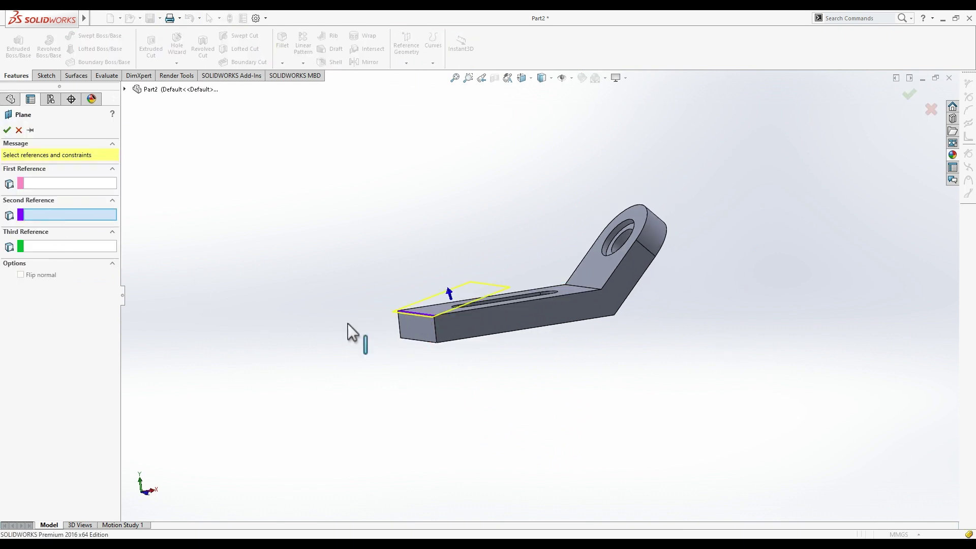
click(46, 184)
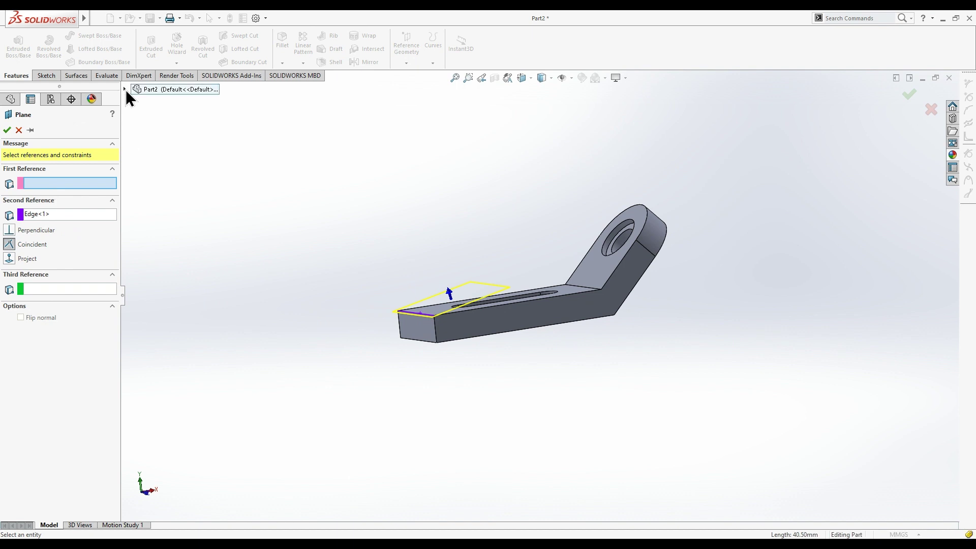
click(124, 90)
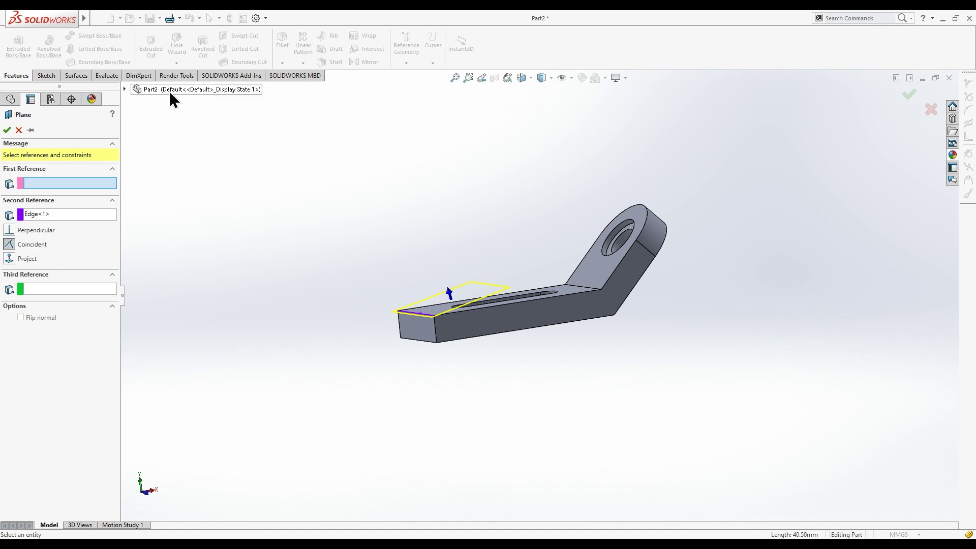
click(124, 90)
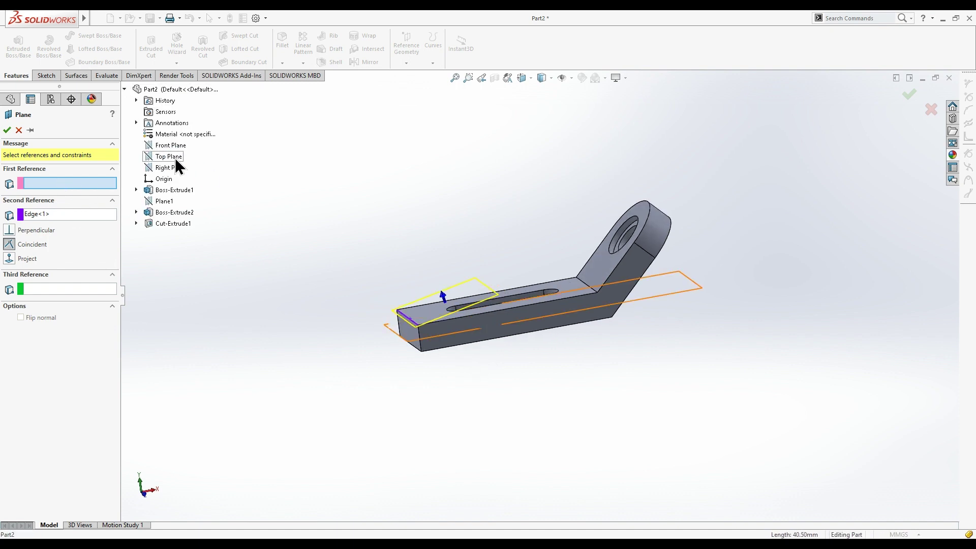
click(175, 159)
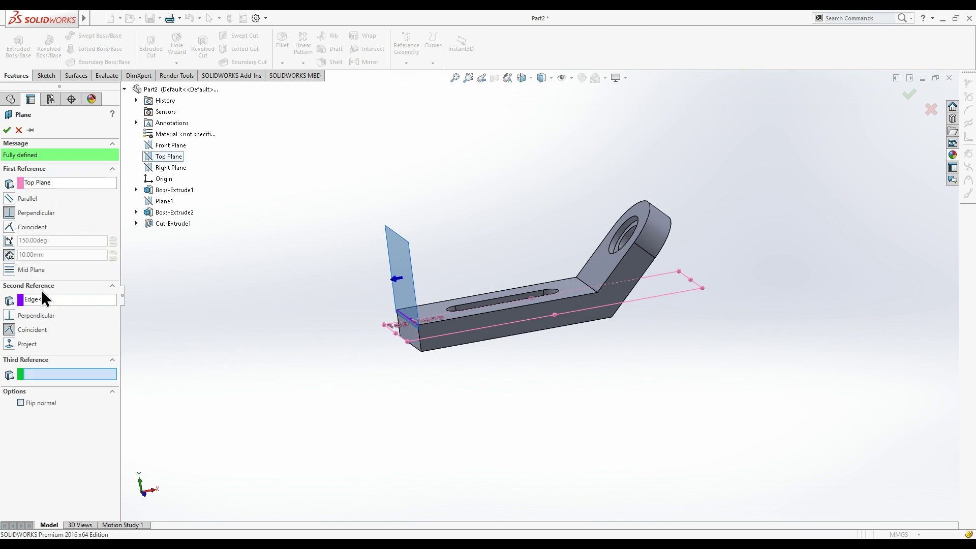
click(17, 255)
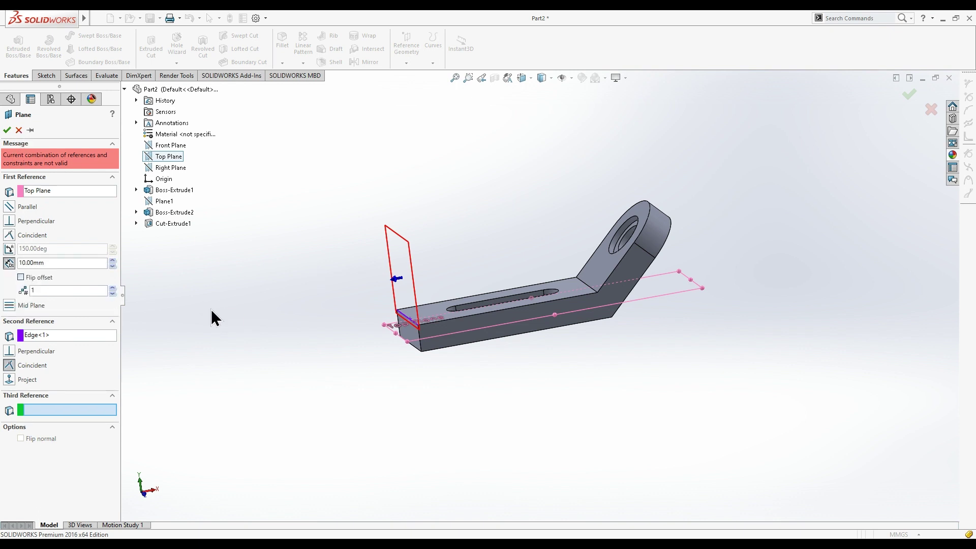
key(Escape)
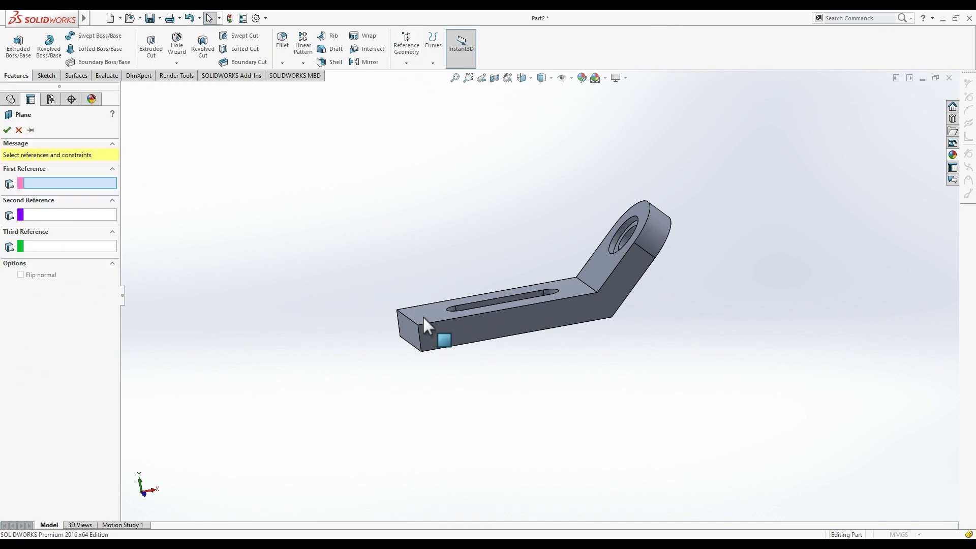
Step: Define Plane2 at 150° from the base's top face through its end edge, flipped downward
click(423, 316)
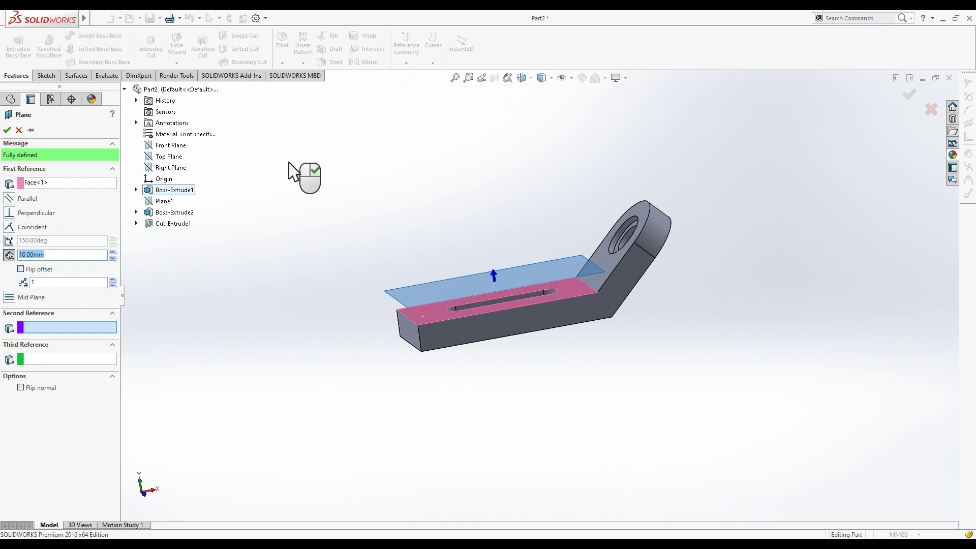
click(8, 242)
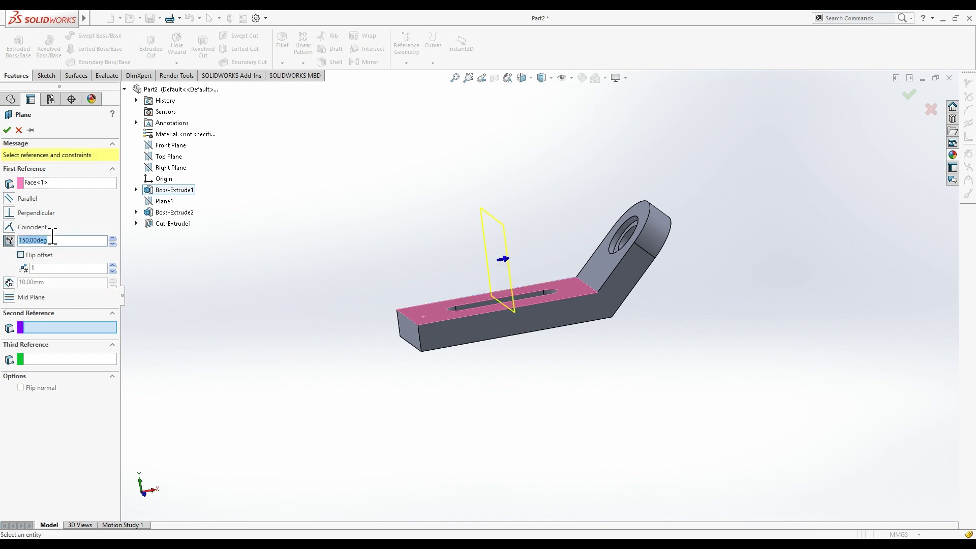
click(413, 322)
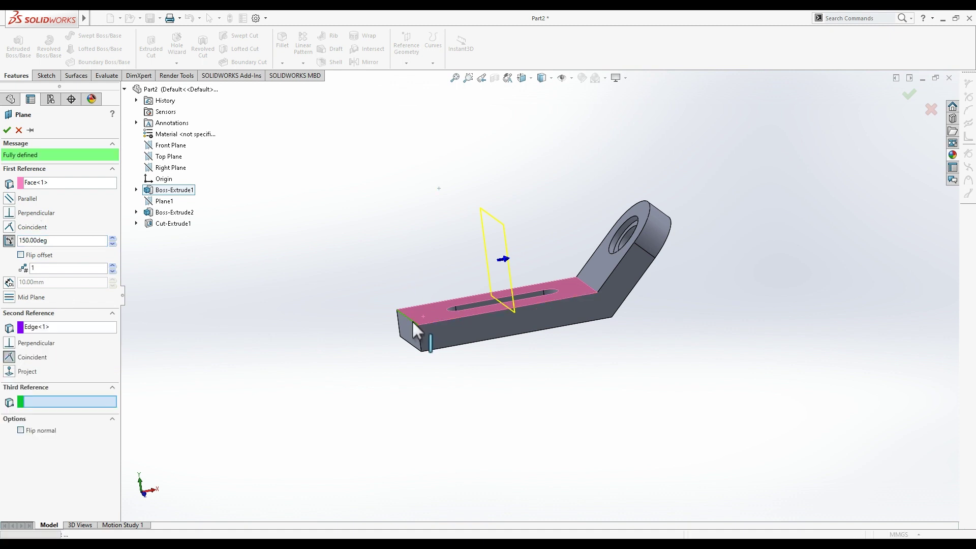
click(23, 258)
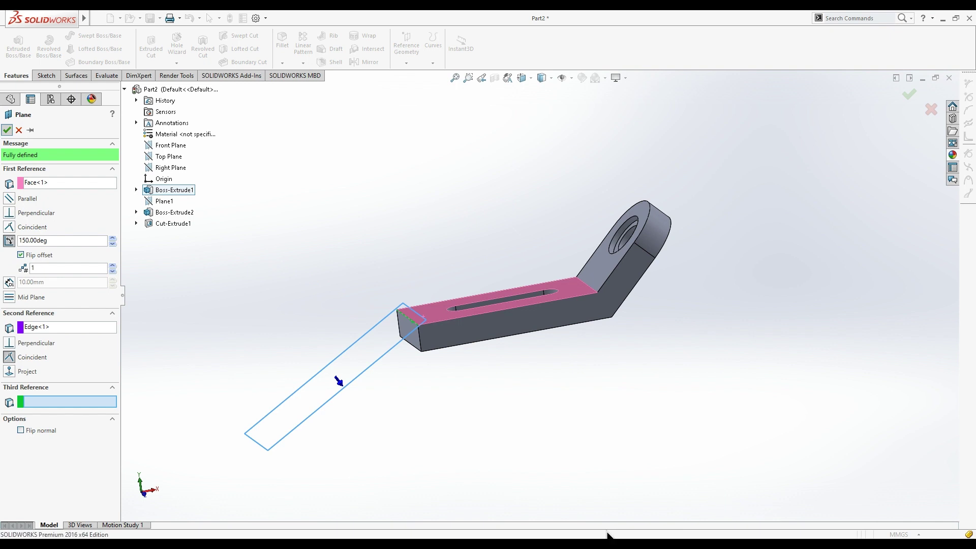
key(Return)
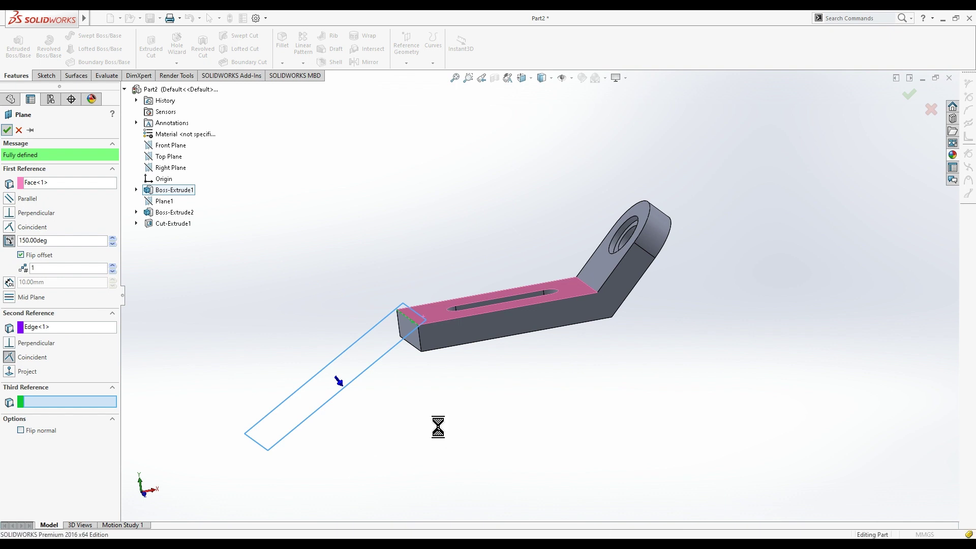
Step: Sketch on Plane2 with hidden lines visible and convert the bracket's hidden end edge into a line
click(318, 408)
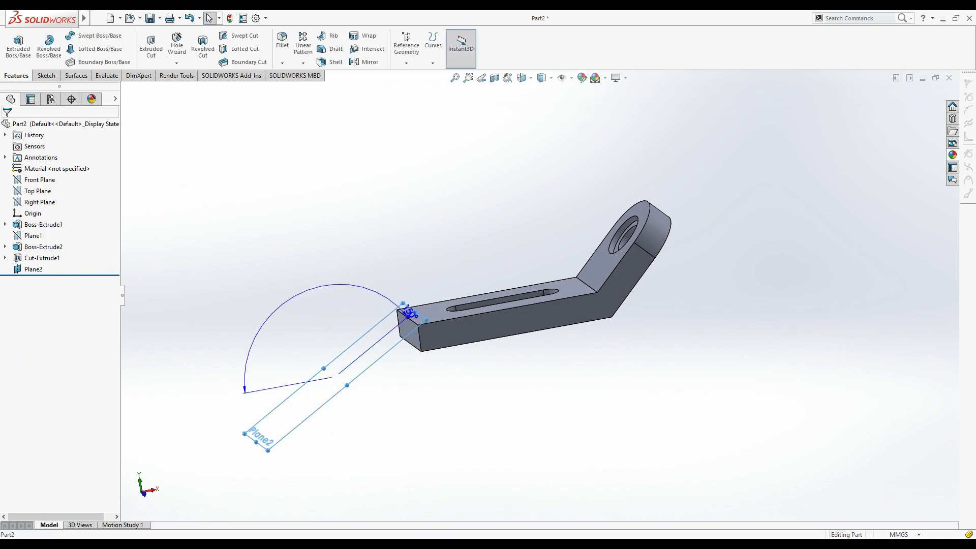
click(532, 77)
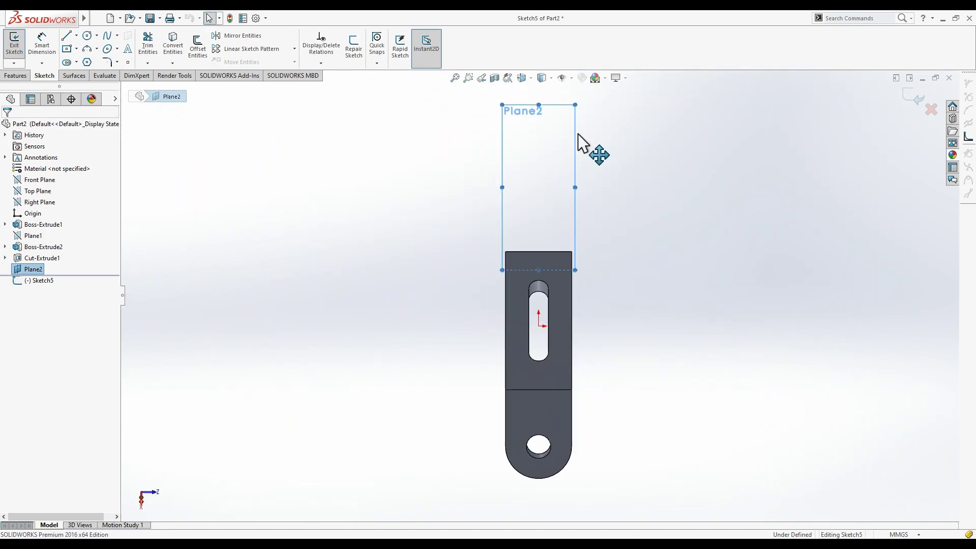
scroll(564, 176, down, 2)
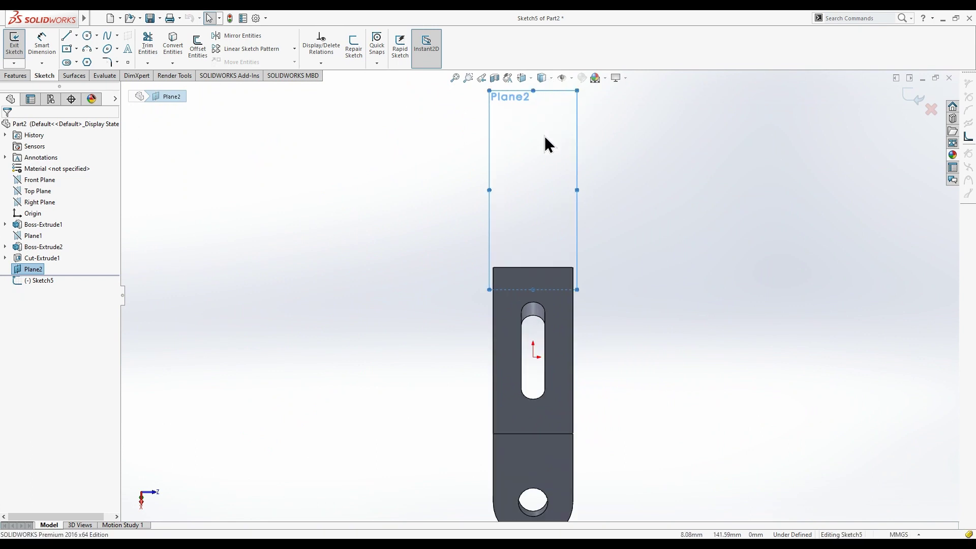
click(601, 323)
scroll(566, 295, down, 5)
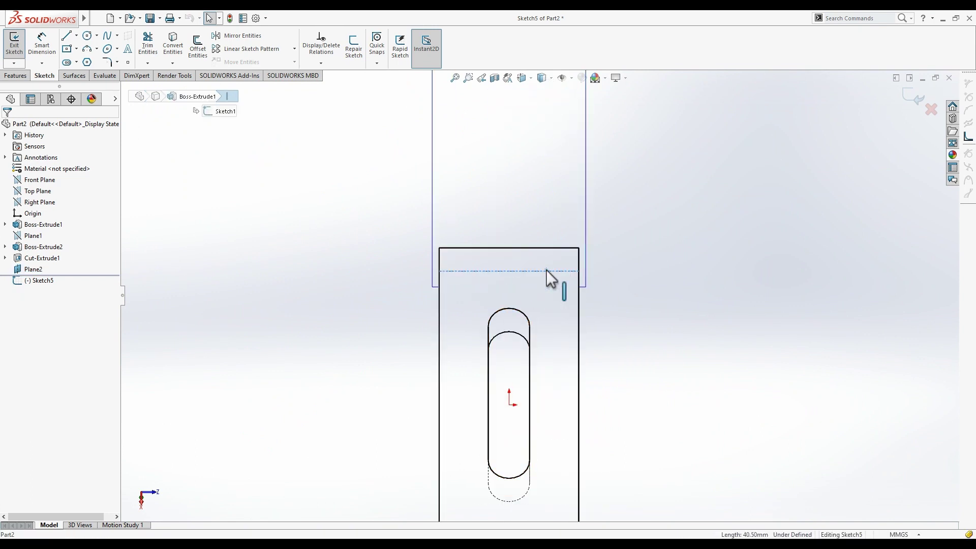
click(548, 271)
click(173, 45)
Step: Draw three sides of a rectangle rising from the converted end-edge line
key(z)
key(z)
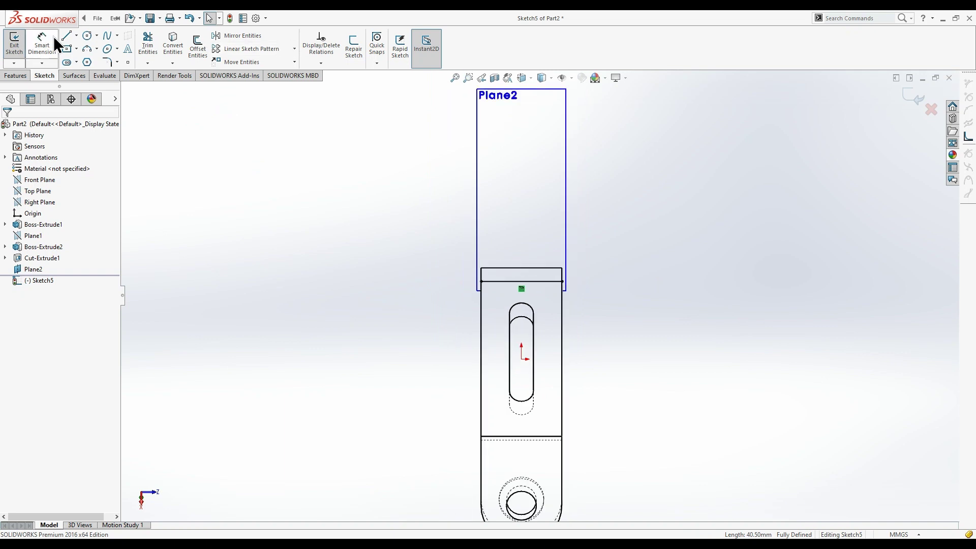
click(66, 36)
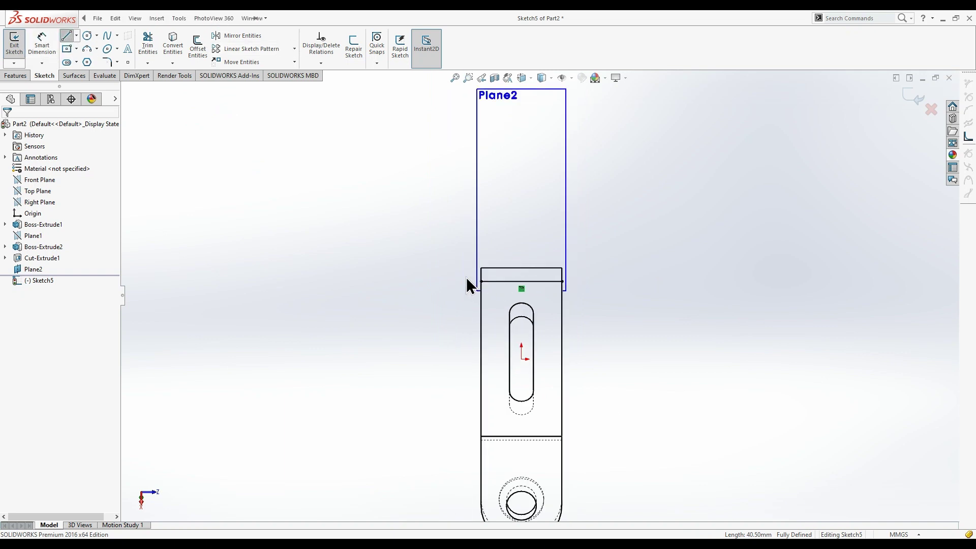
click(482, 244)
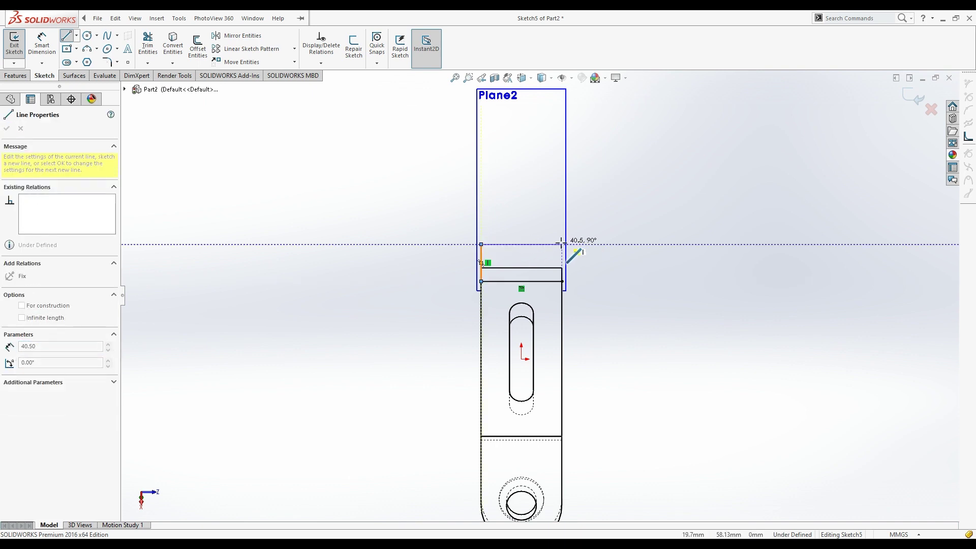
click(561, 244)
click(562, 281)
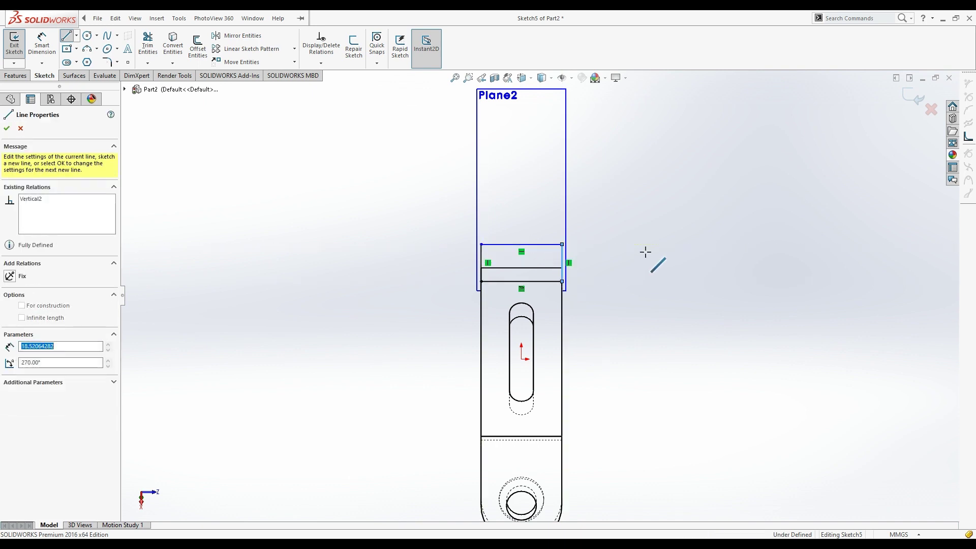
key(Escape)
key(Escape)
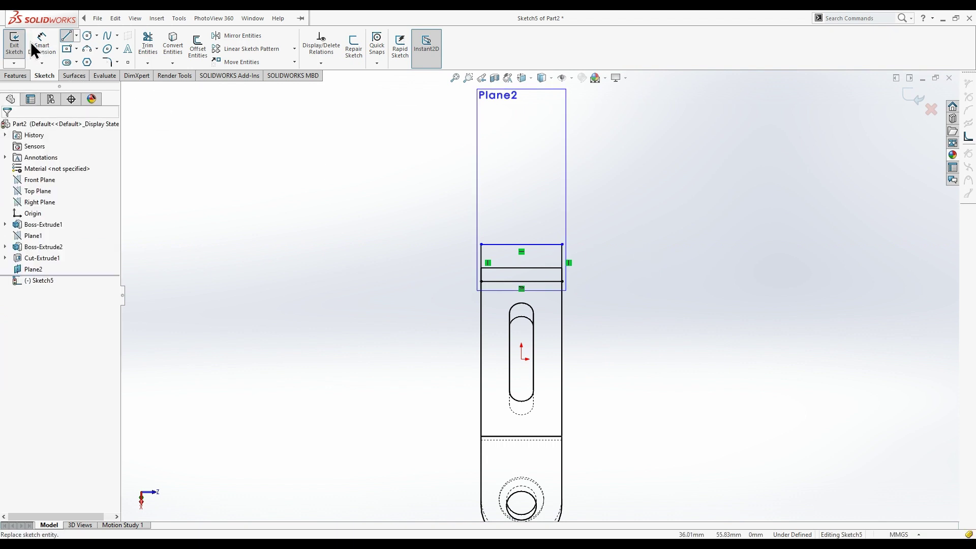
Step: Dimension the rectangle's height to 15 mm
click(44, 51)
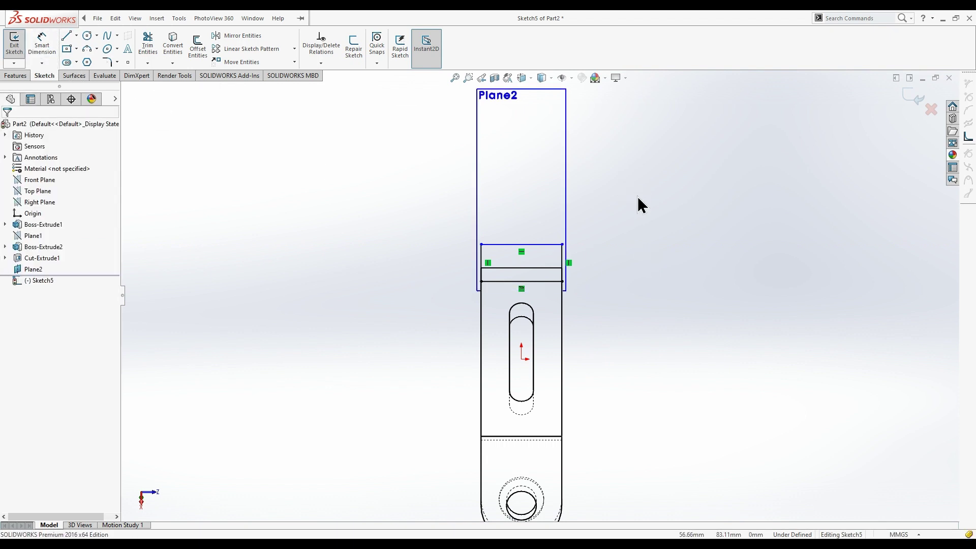
click(553, 245)
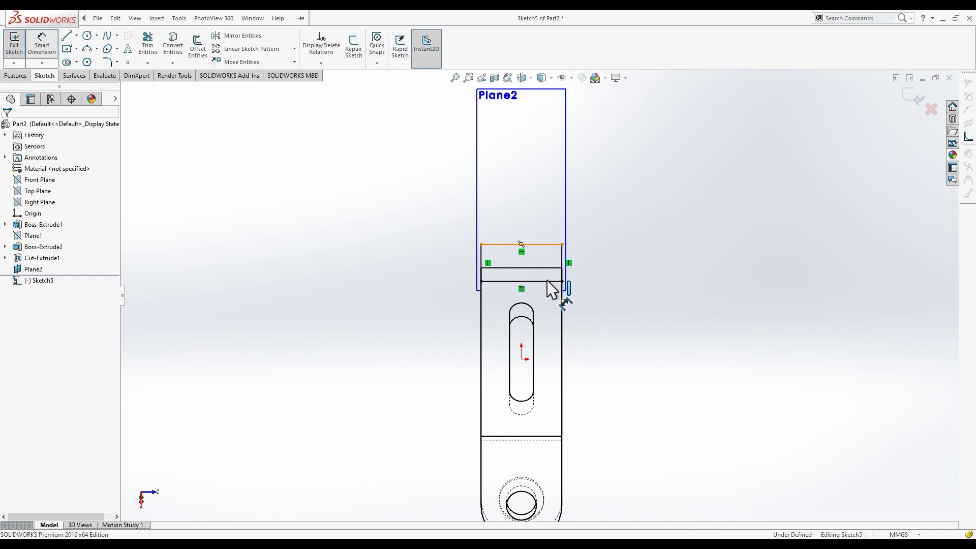
click(548, 281)
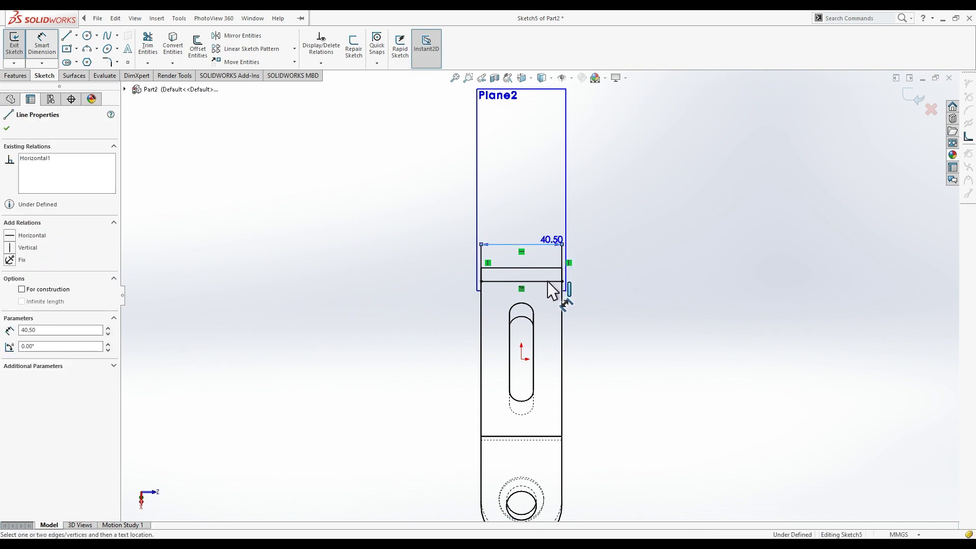
click(608, 269)
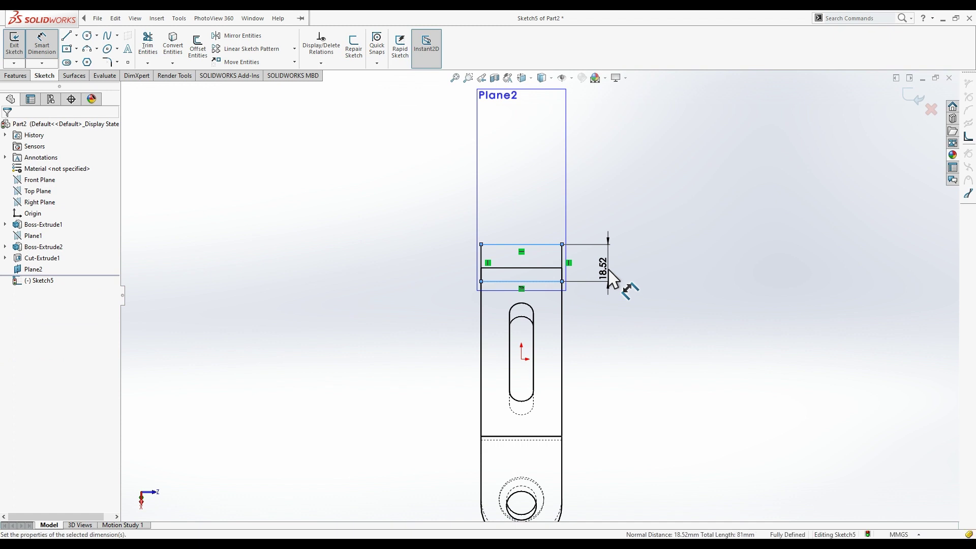
click(612, 278)
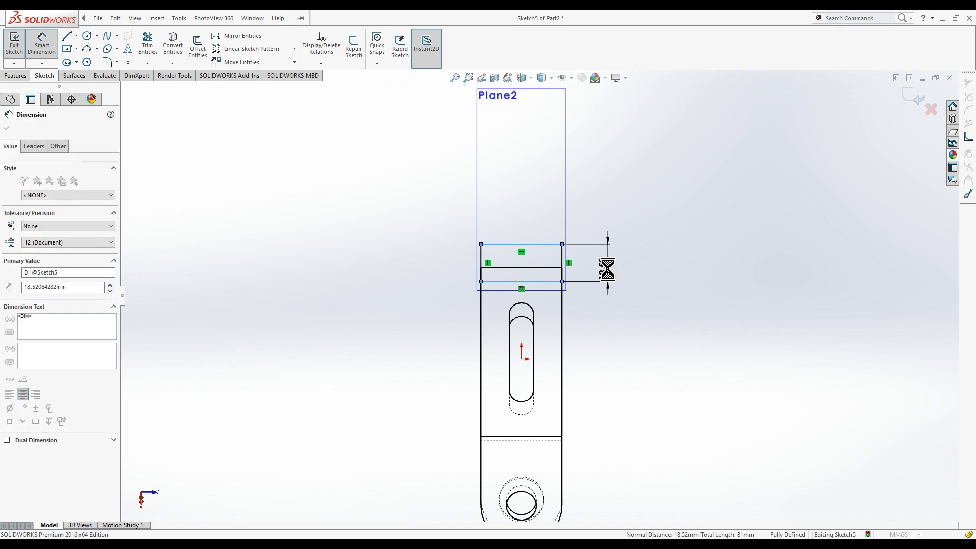
double_click(604, 266)
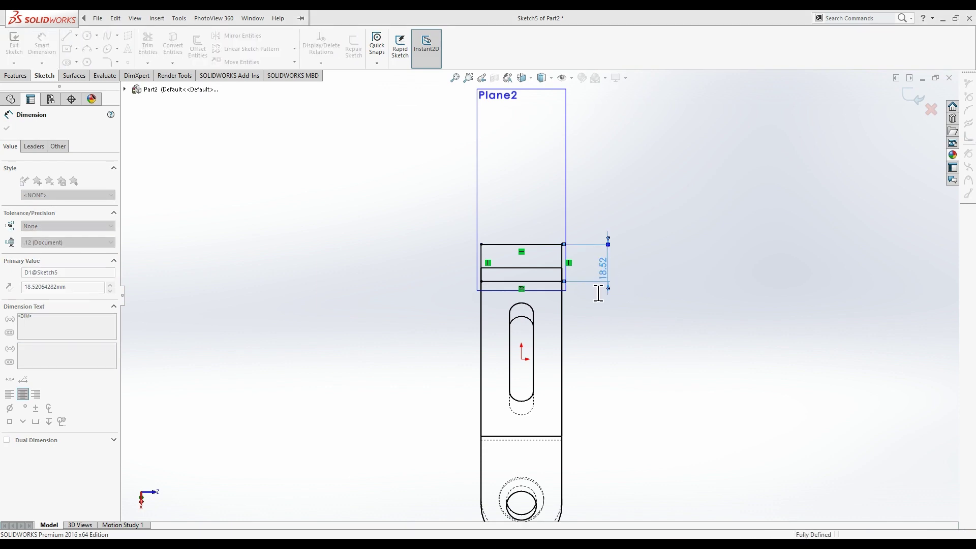
text(15)
key(Return)
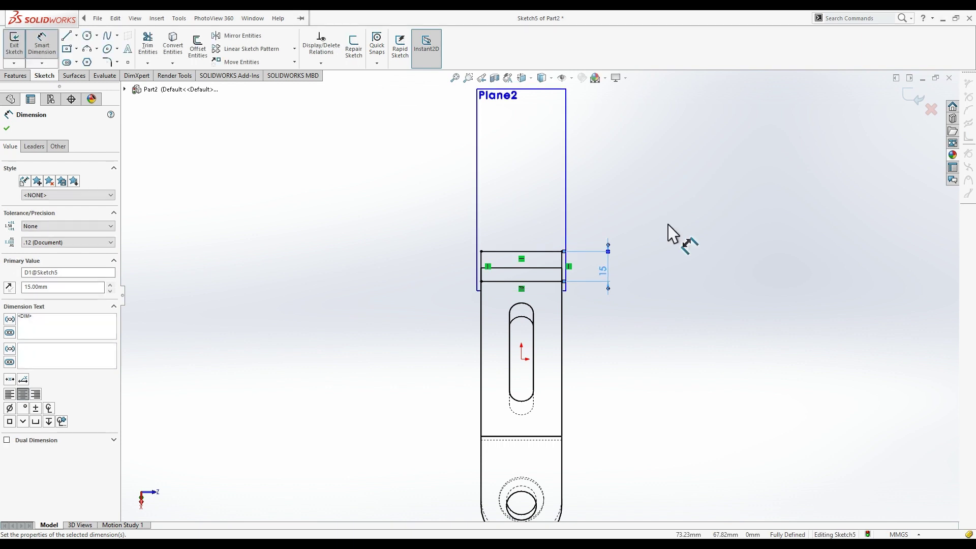
scroll(583, 166, down, 2)
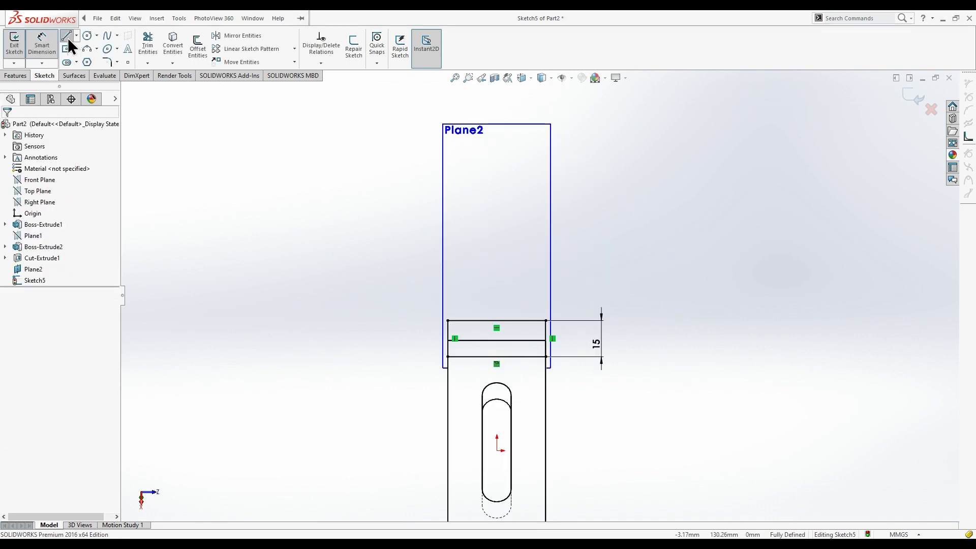
Step: Draw the slanted prong outline rising from the rectangle's top-left corner
click(68, 37)
click(448, 321)
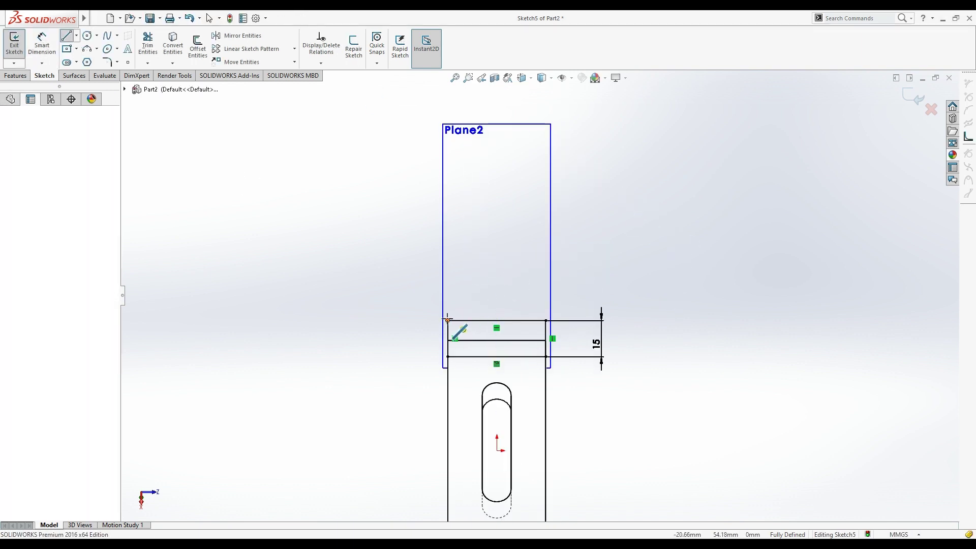
click(462, 244)
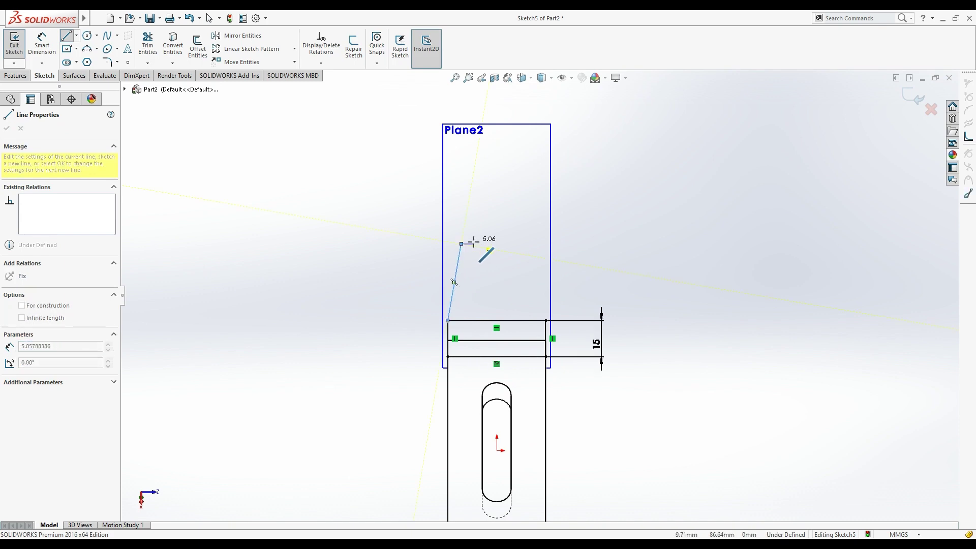
click(473, 290)
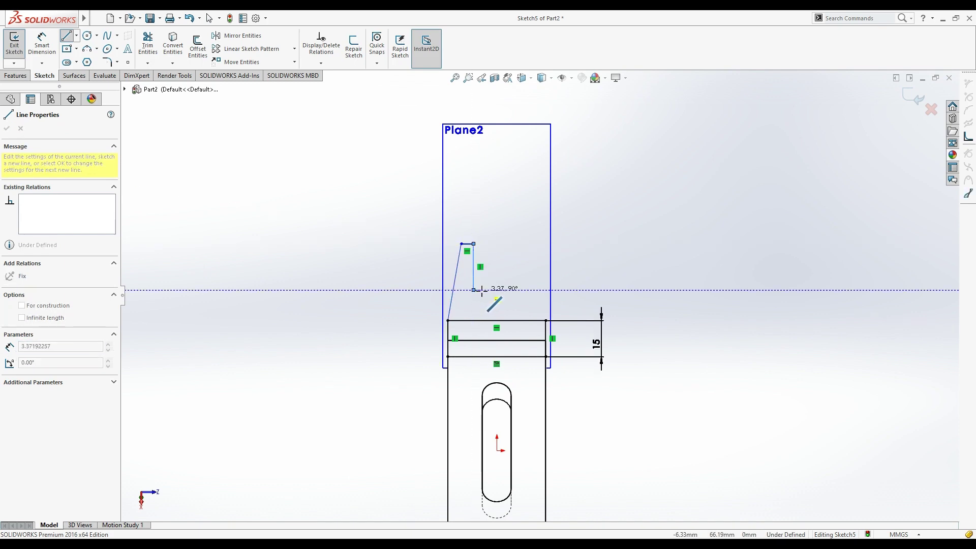
double_click(482, 290)
click(76, 35)
Step: Draw a vertical centerline up from the rectangle's top edge midpoint
click(80, 59)
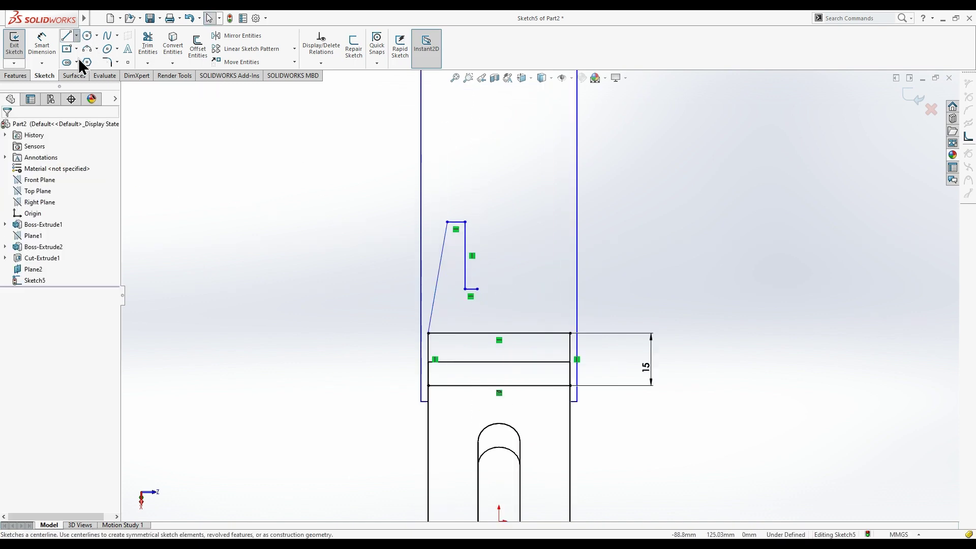
click(499, 334)
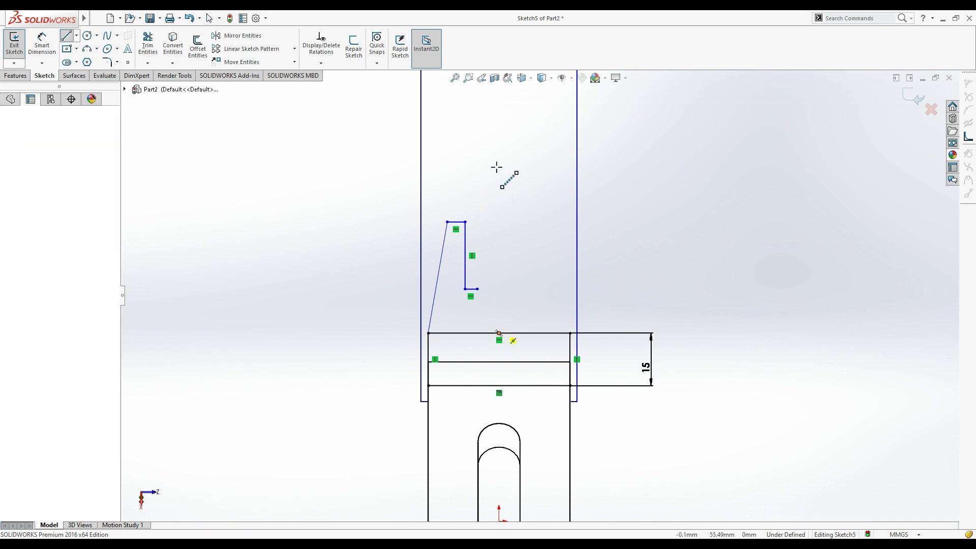
click(500, 166)
key(Escape)
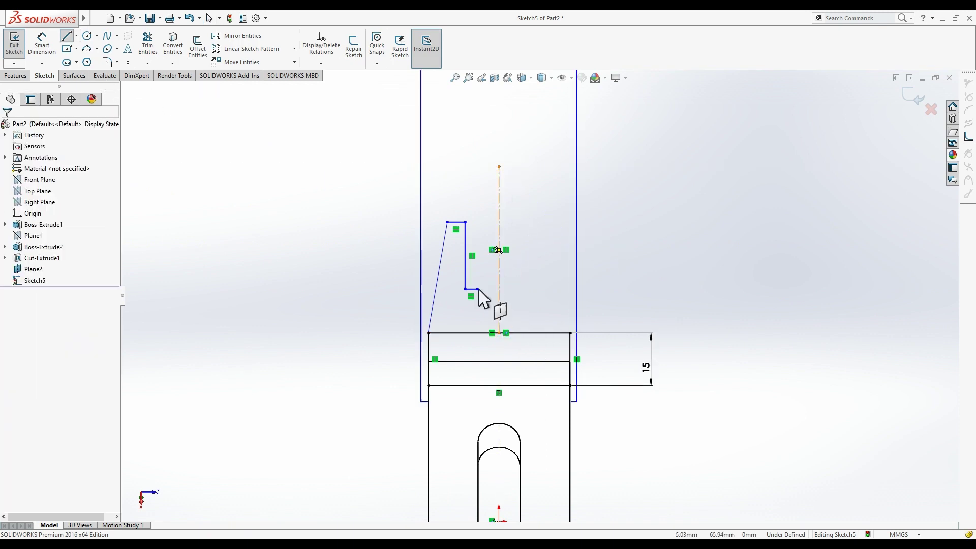
Step: Make the prong's loose endpoint coincident with the centerline and start dimensioning its short line
click(504, 304)
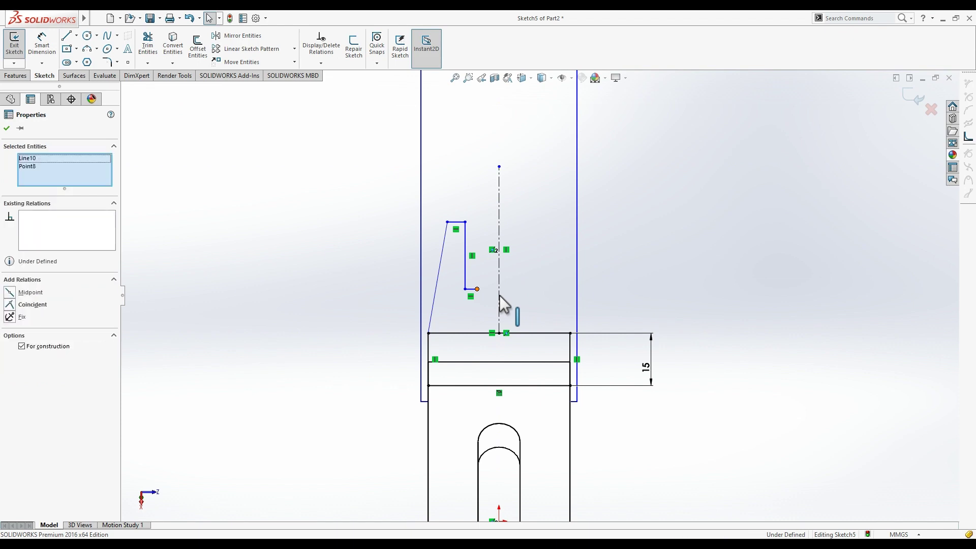
click(508, 311)
click(773, 242)
click(41, 41)
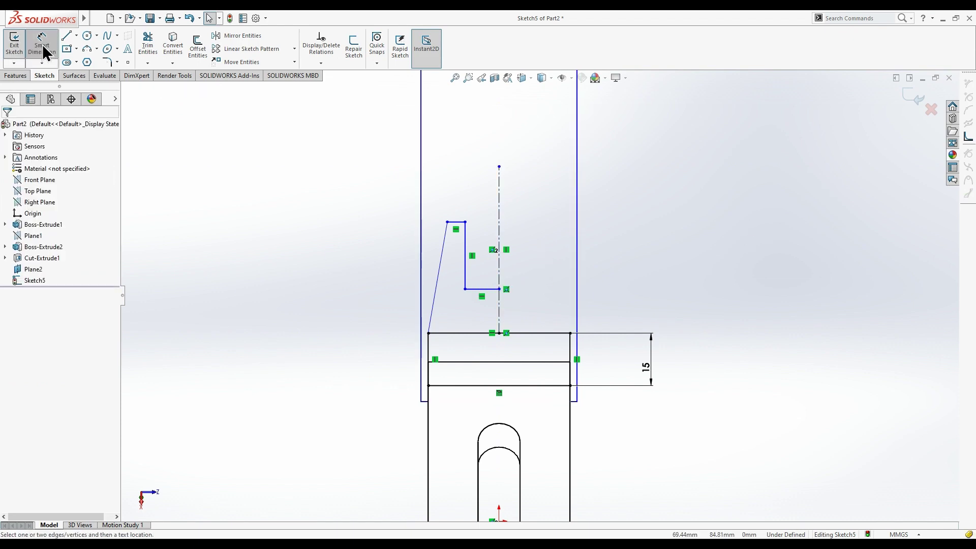
click(461, 222)
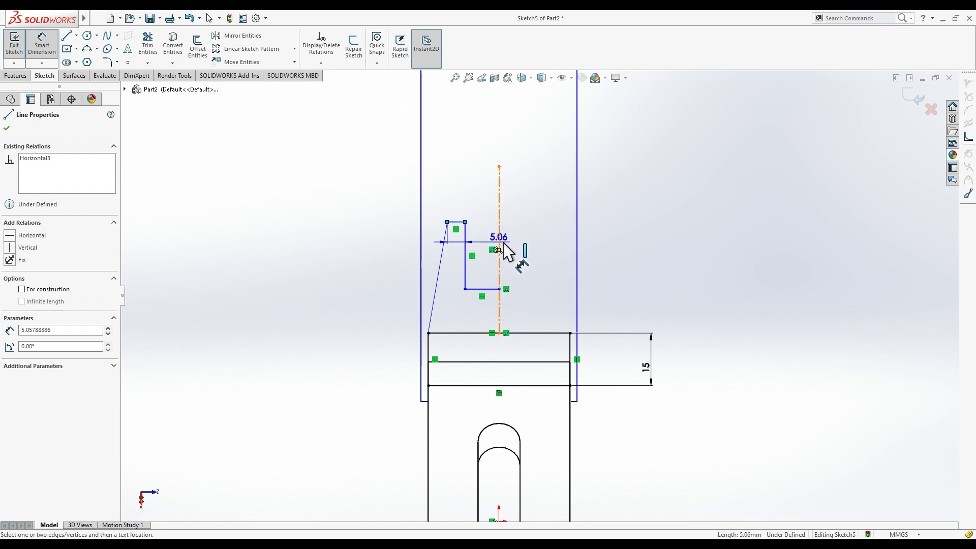
Step: Dimension the fork height to 42 and the inner depth to 37.50
click(490, 334)
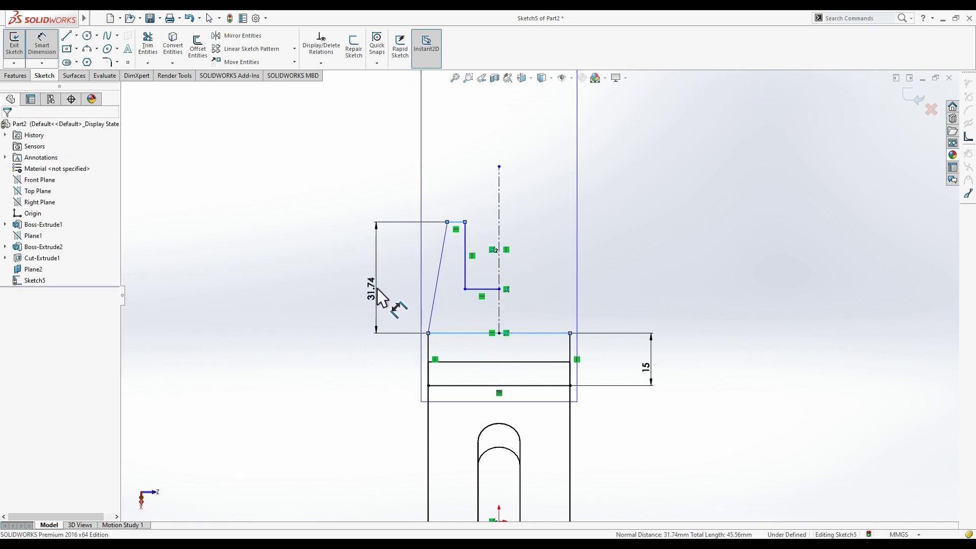
click(382, 298)
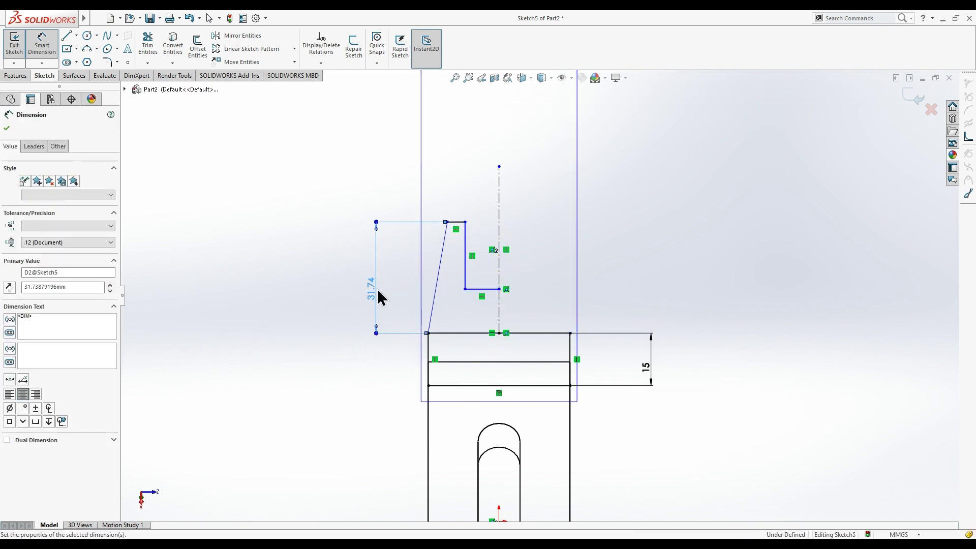
text(42)
key(Return)
click(488, 253)
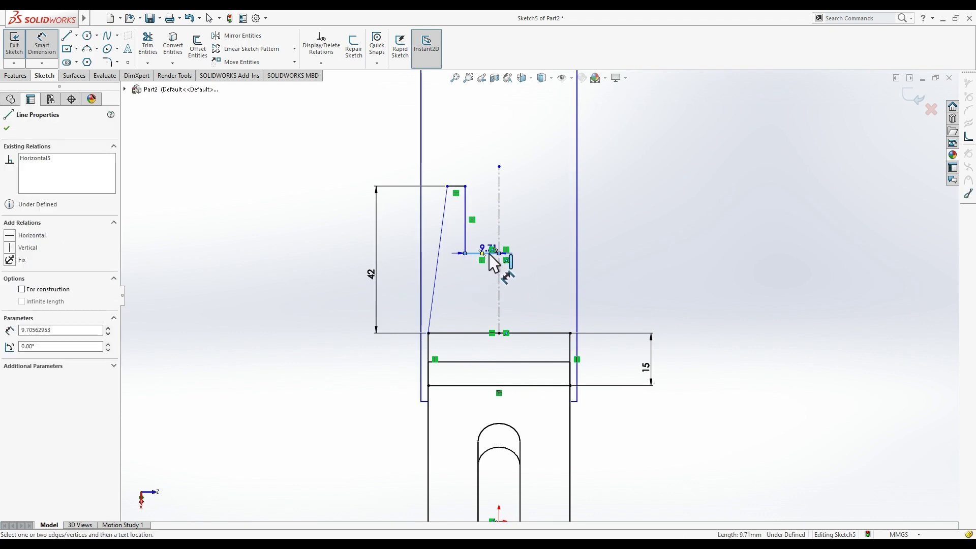
click(461, 186)
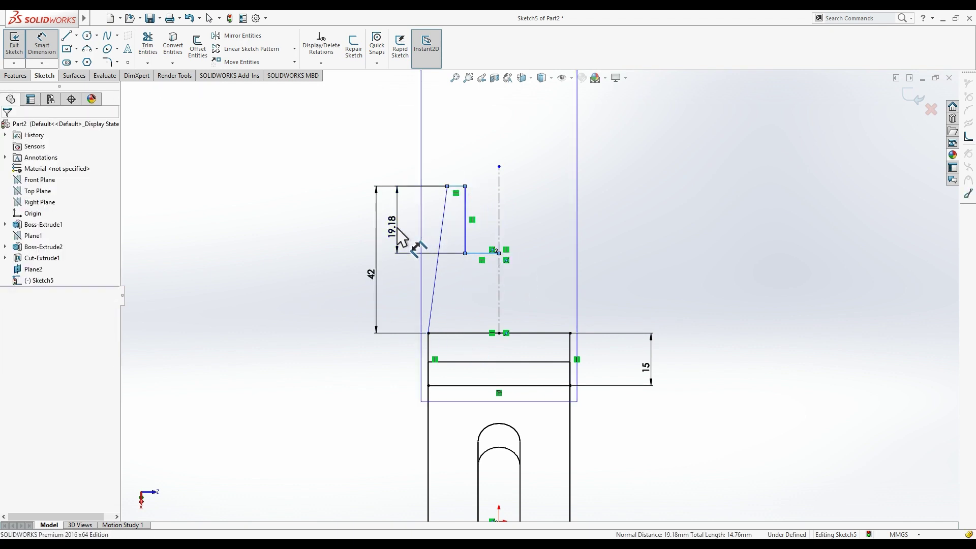
click(398, 229)
drag(397, 253, 397, 317)
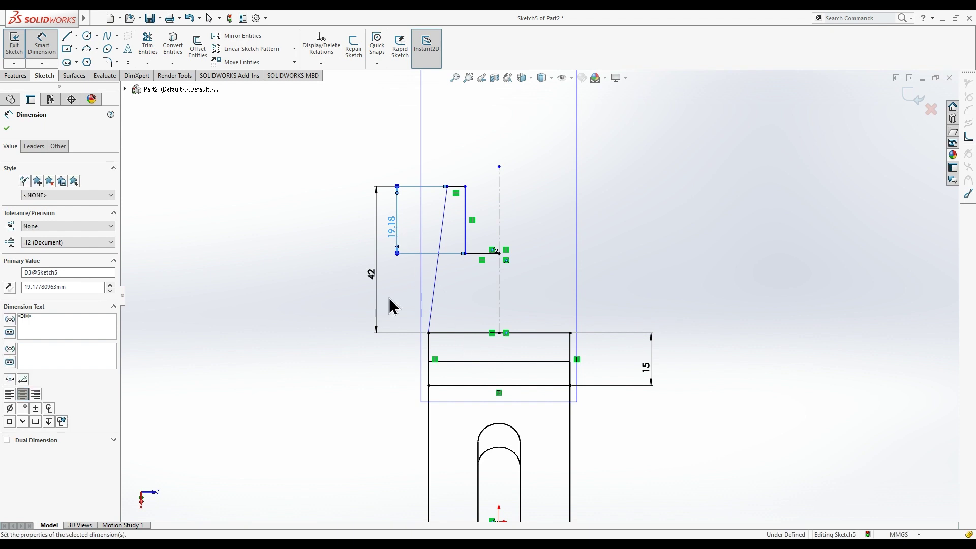
click(283, 315)
Step: Dimension the slot offset from the centreline to 12 and the top width to 25.50
click(499, 297)
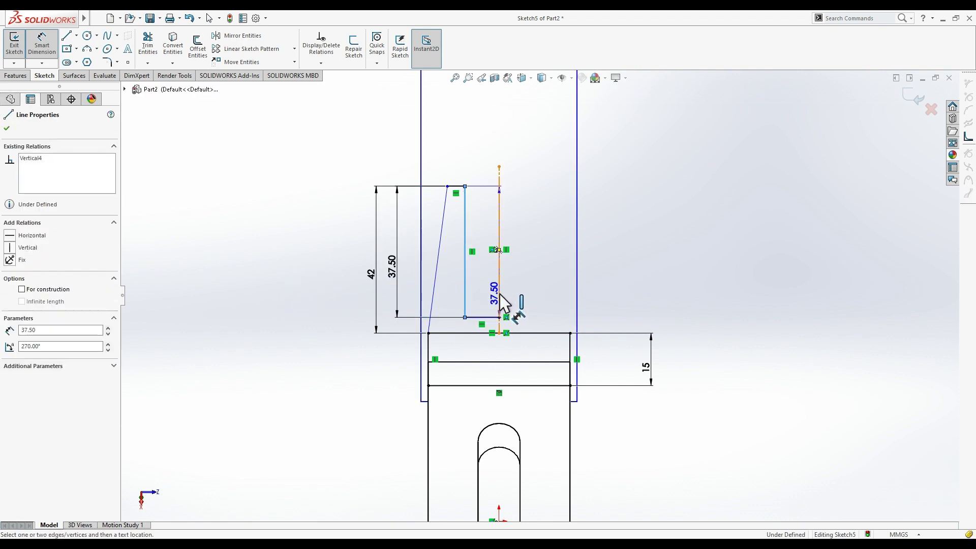
click(464, 275)
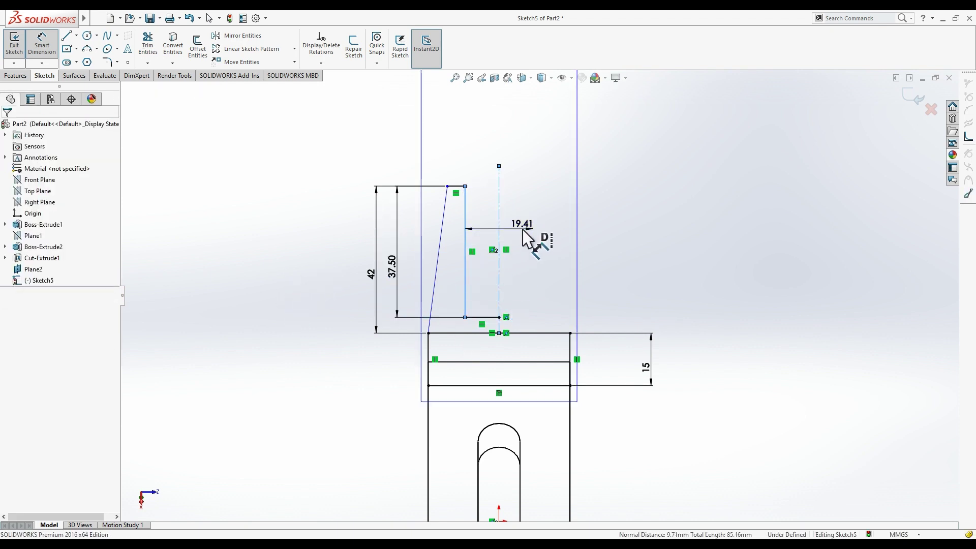
click(524, 231)
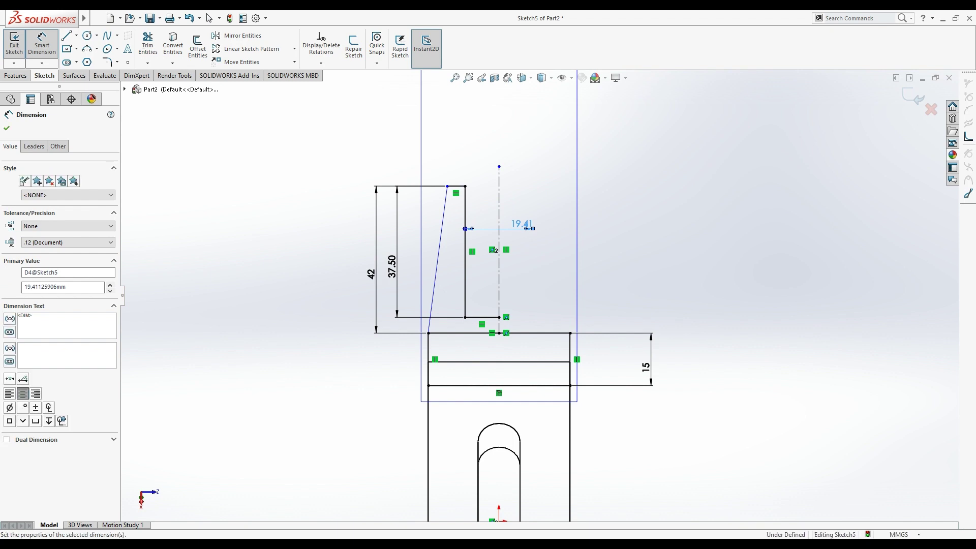
text(12)
key(Return)
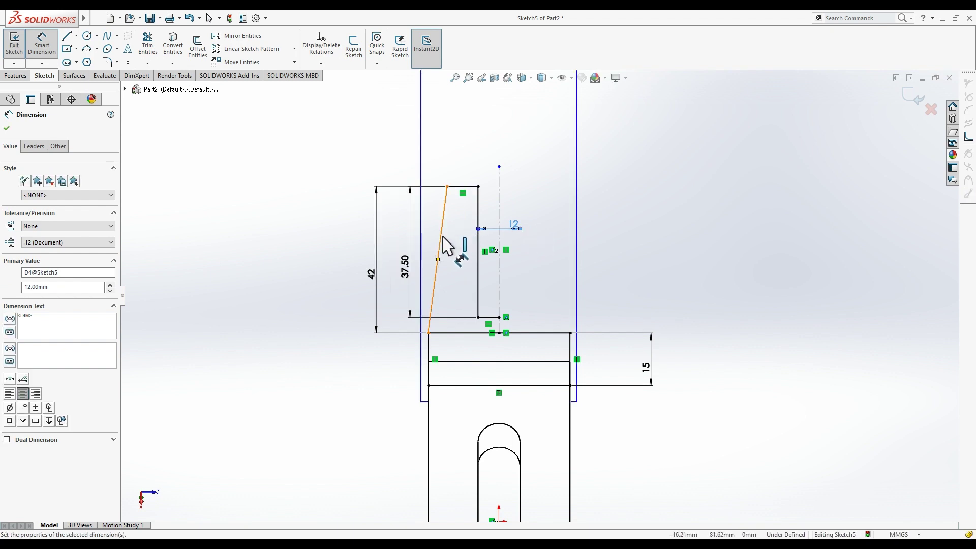
click(448, 187)
click(499, 203)
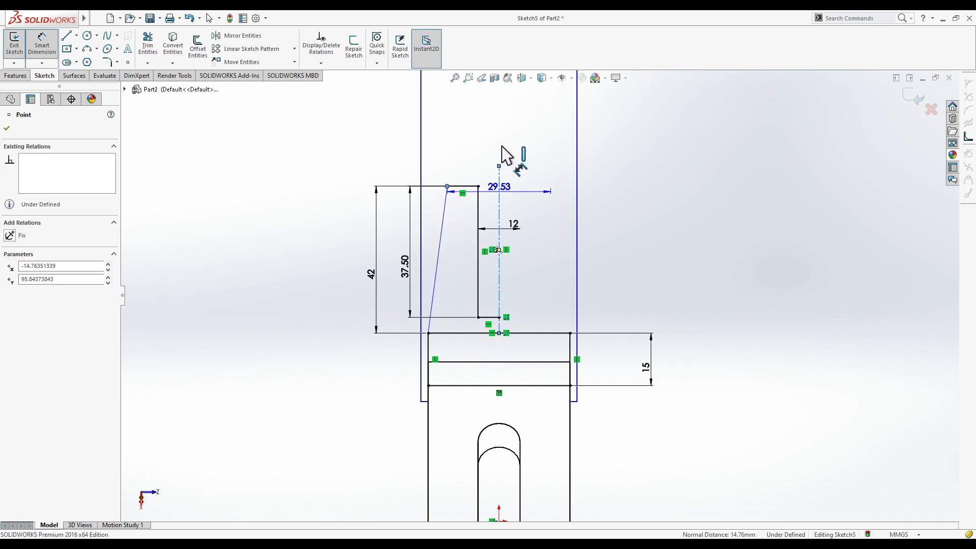
click(503, 148)
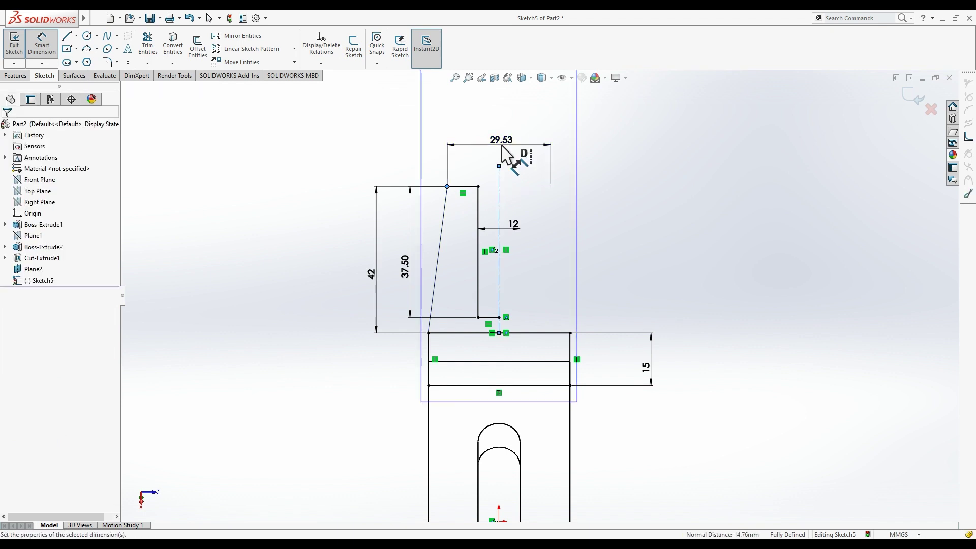
text(25.5)
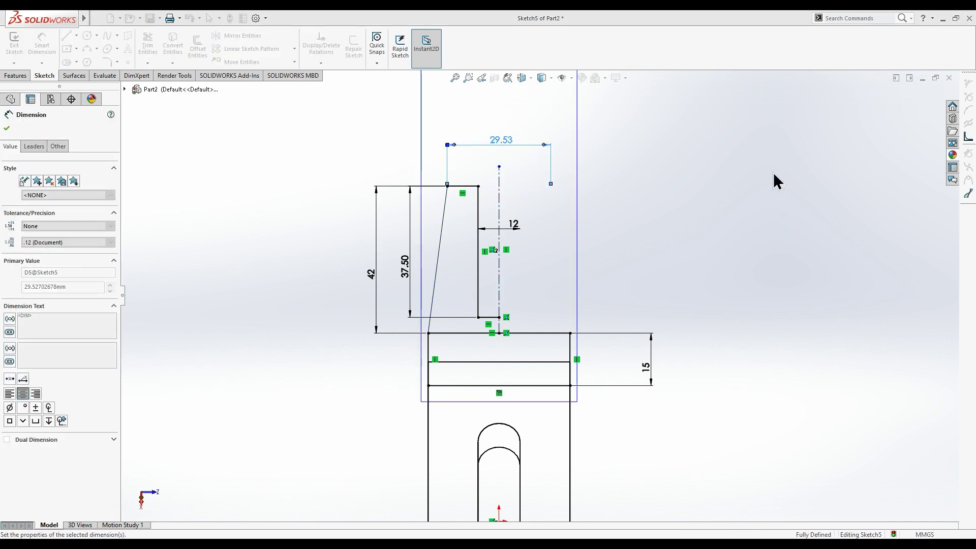
key(Return)
key(Escape)
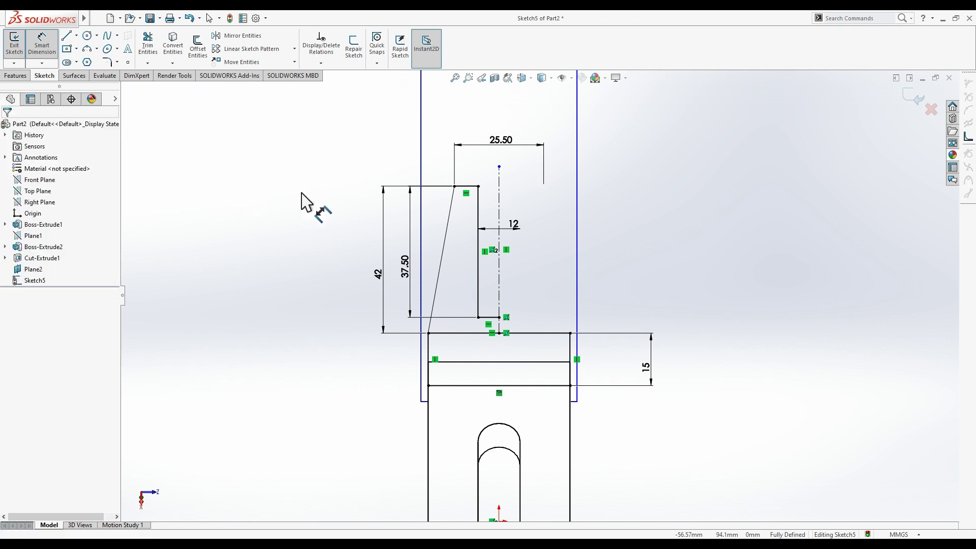
click(246, 38)
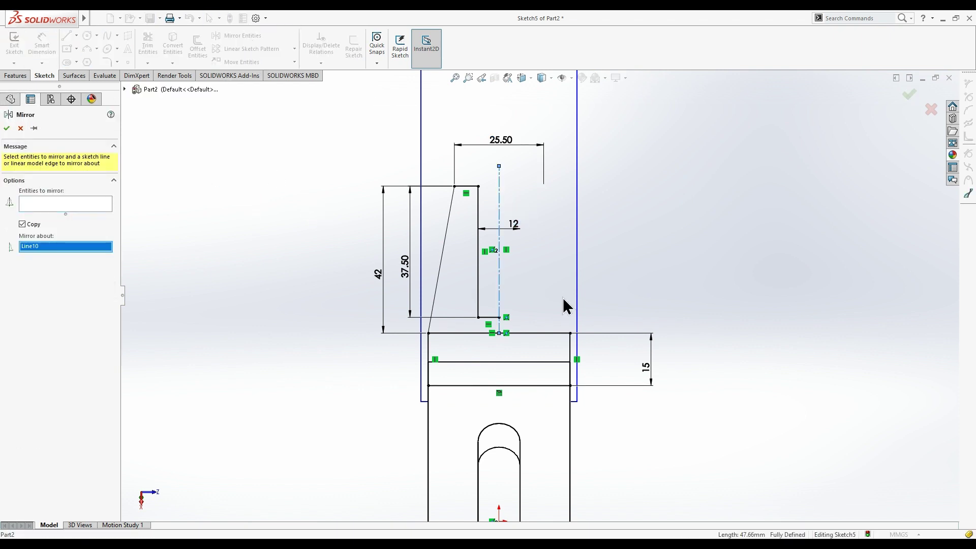
Step: Mirror the four half-fork lines about centerline Line10 to form the full fork outline
click(44, 205)
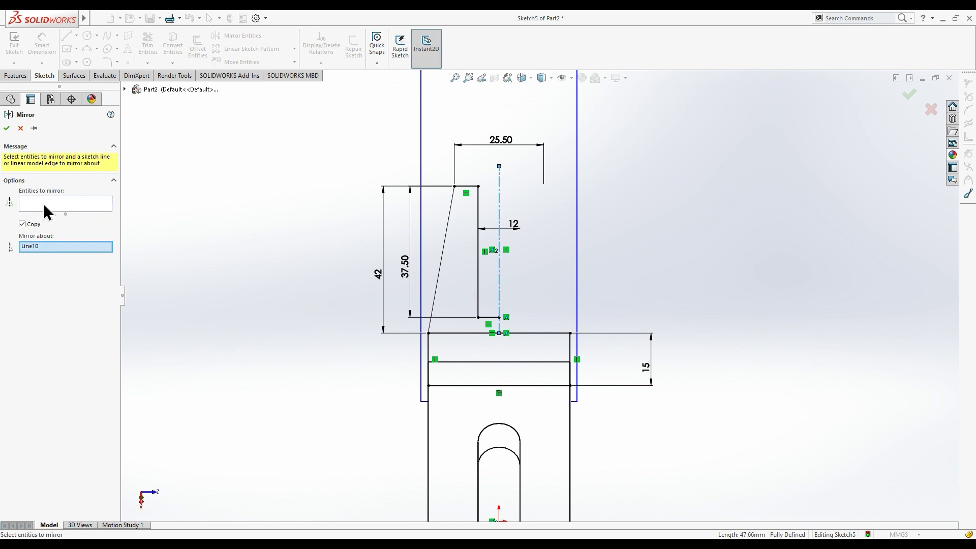
click(486, 317)
click(478, 244)
click(467, 187)
click(451, 208)
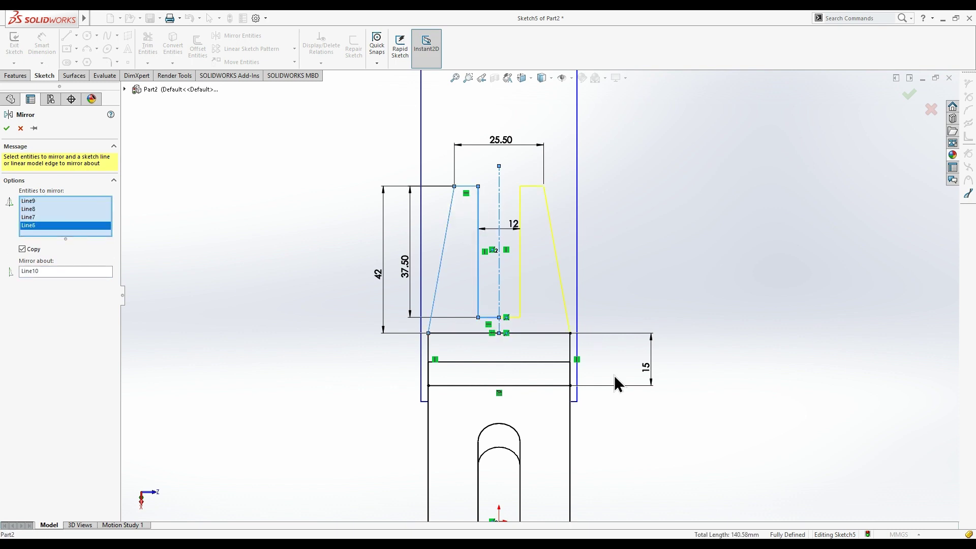
click(7, 129)
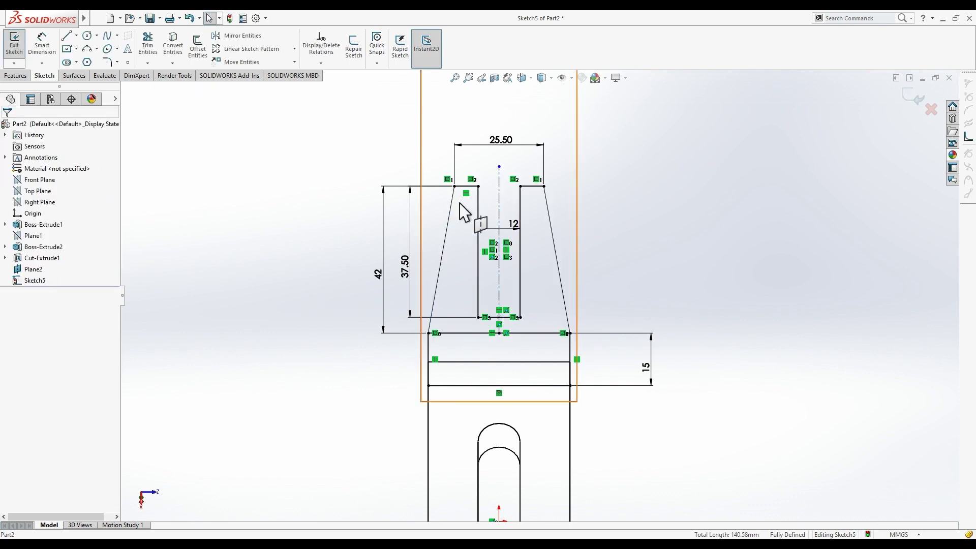
click(15, 76)
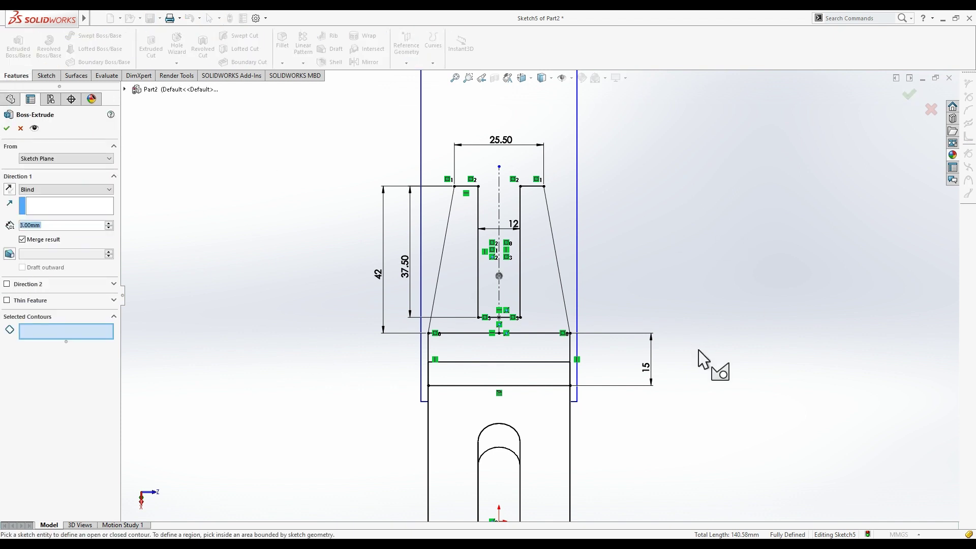
Step: Extrude Sketch5's three fork regions 13.5 mm blind from Plane2
mouse_move(704, 361)
middle_down()
mouse_move(616, 402)
mouse_move(544, 392)
middle_up()
click(544, 371)
click(564, 351)
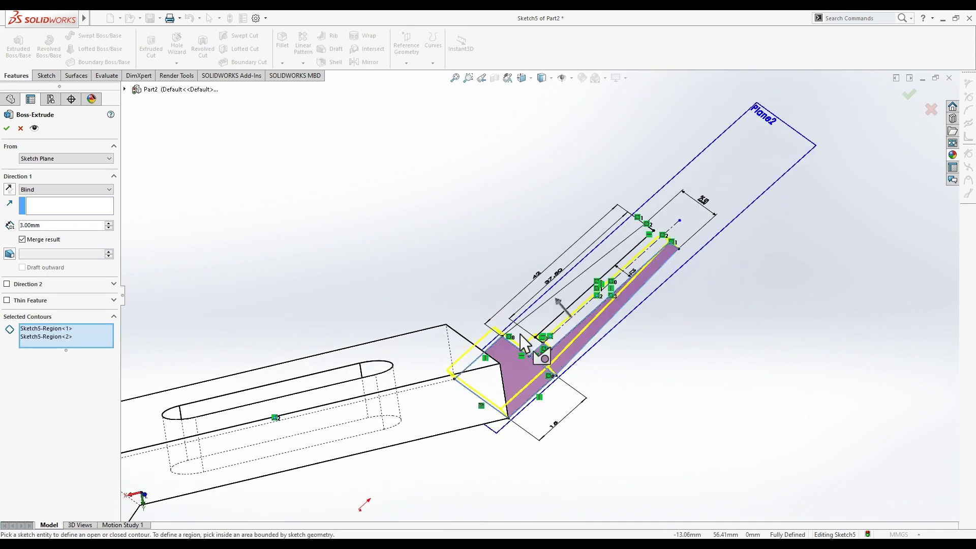
click(590, 315)
text(1)
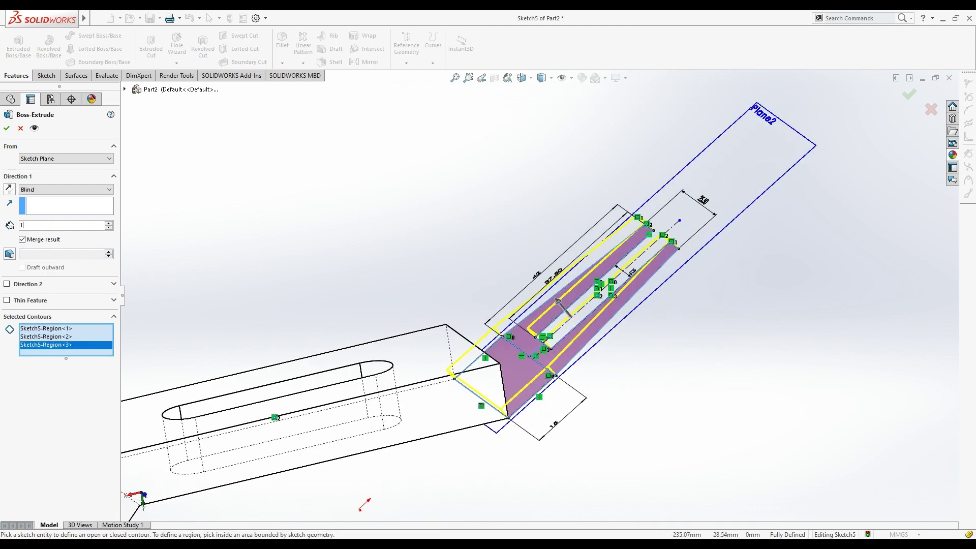
text(3.50mm)
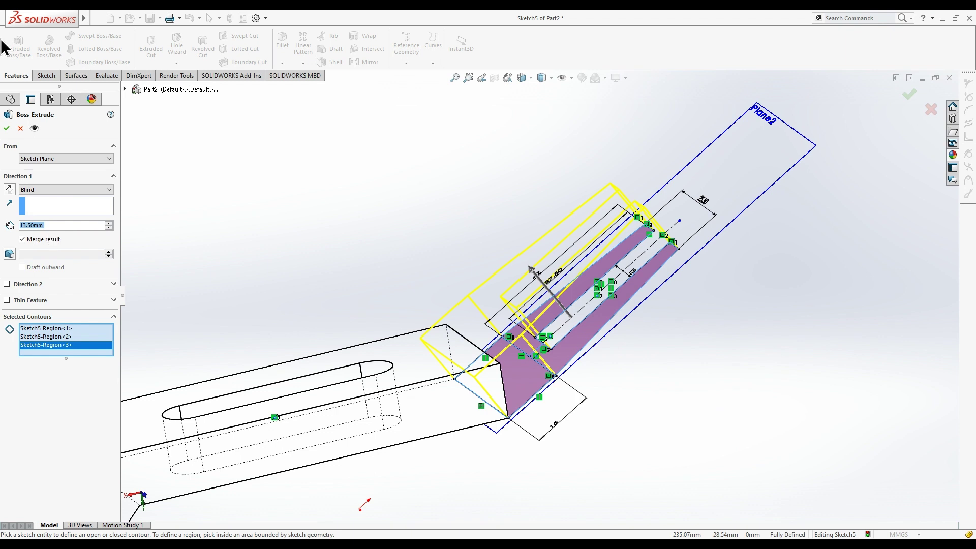
click(6, 128)
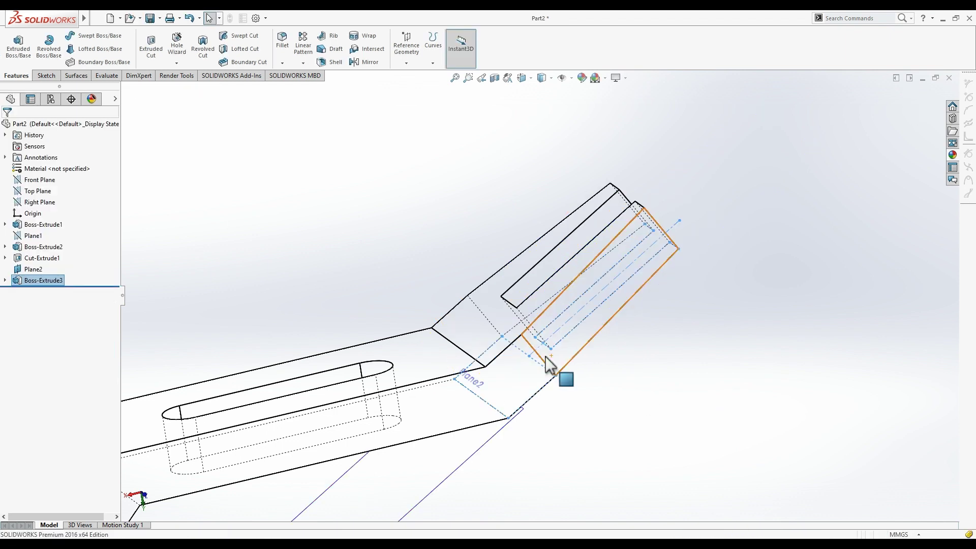
Step: Switch to Shaded With Edges and orbit the bracket to inspect the forked end and other sides
click(548, 98)
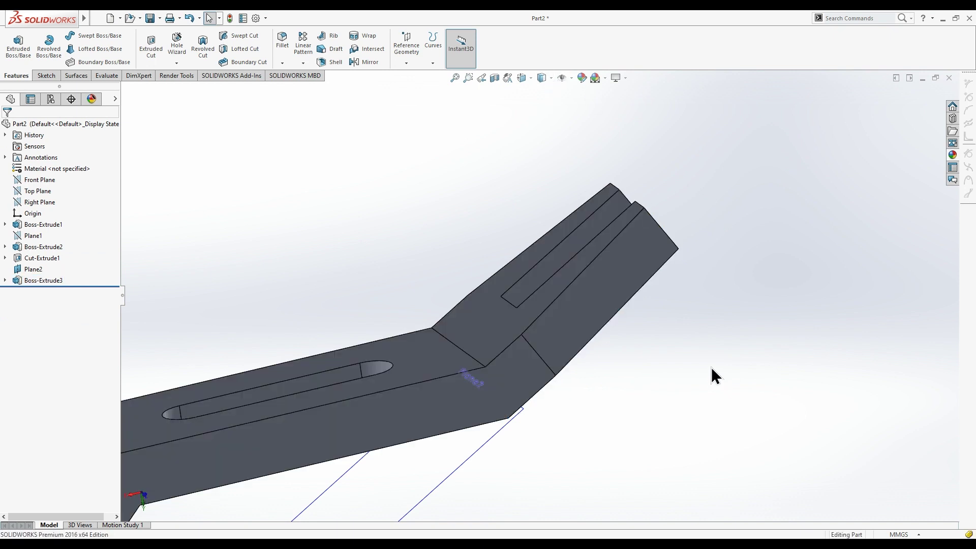
mouse_move(712, 375)
middle_down()
mouse_move(312, 304)
mouse_move(534, 375)
middle_up()
click(534, 374)
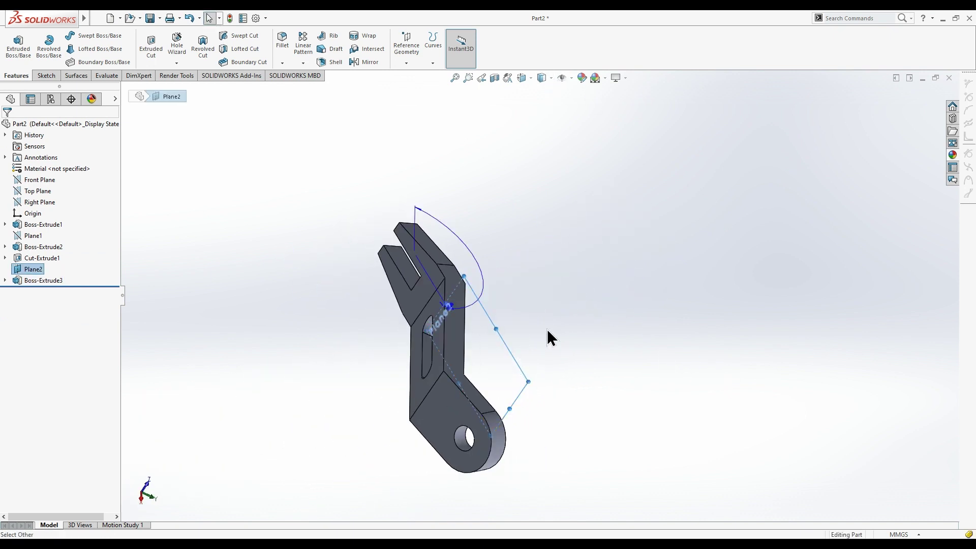
click(584, 407)
mouse_move(583, 406)
middle_down()
mouse_move(575, 402)
mouse_move(540, 81)
middle_up()
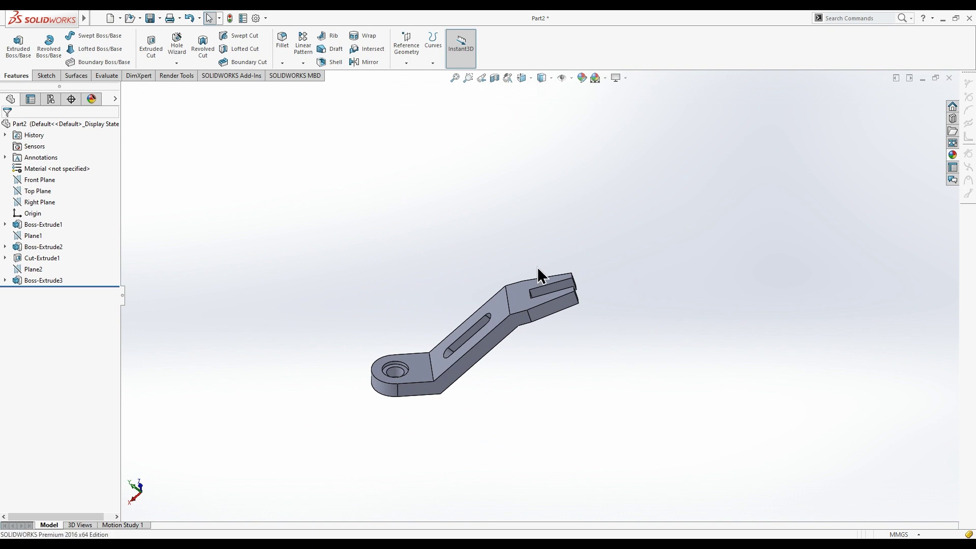
mouse_move(538, 279)
middle_down()
mouse_move(455, 505)
mouse_move(711, 295)
mouse_move(658, 327)
mouse_move(470, 331)
middle_up()
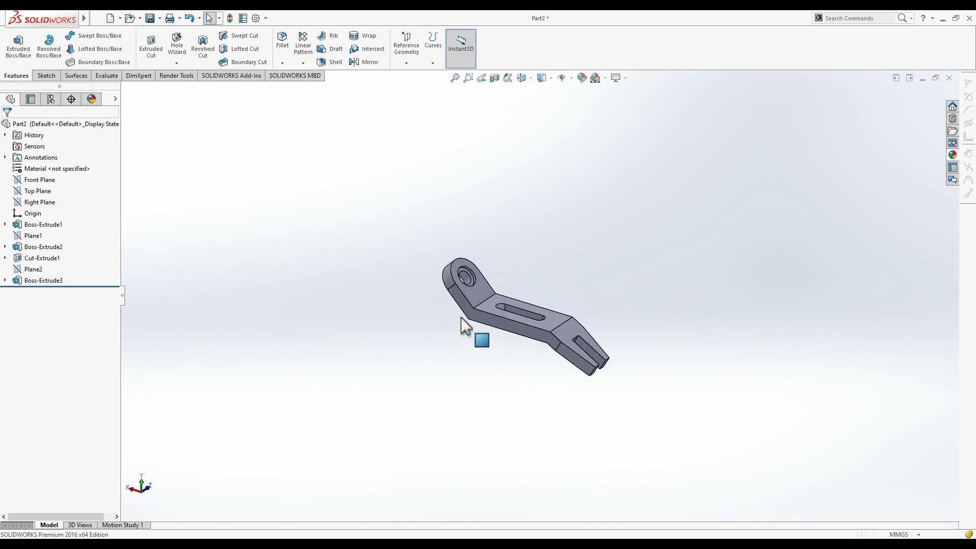
Step: Apply the brushed zinc metal appearance to the bracket and save the part
click(954, 161)
double_click(910, 296)
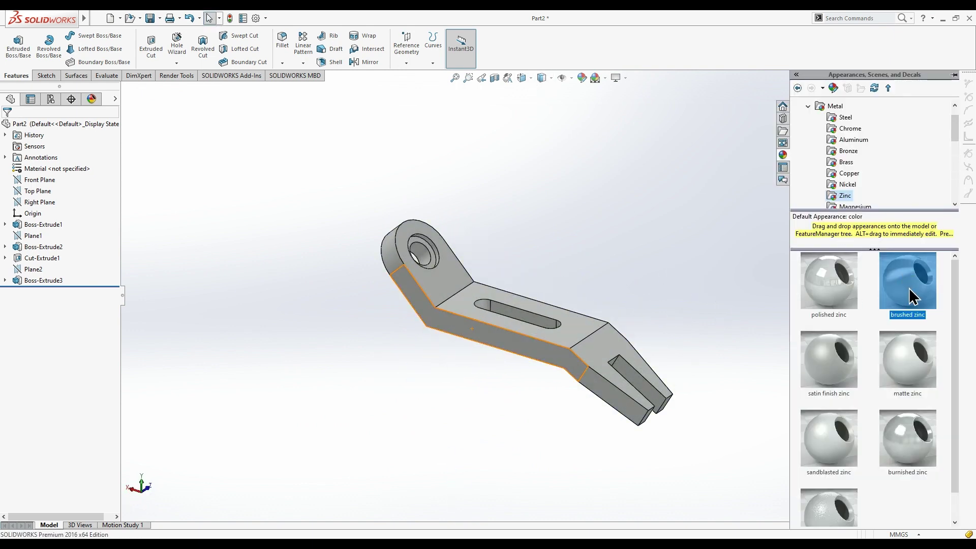
click(161, 19)
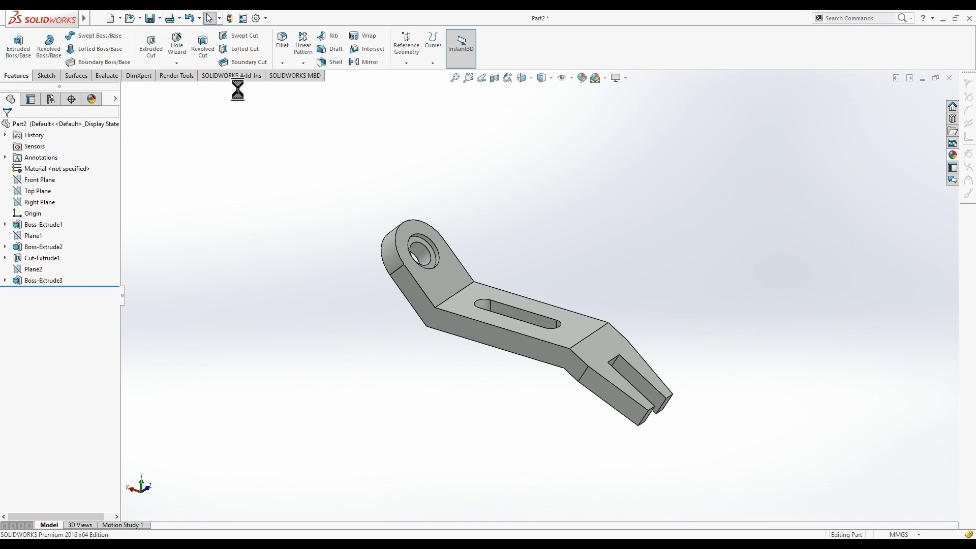